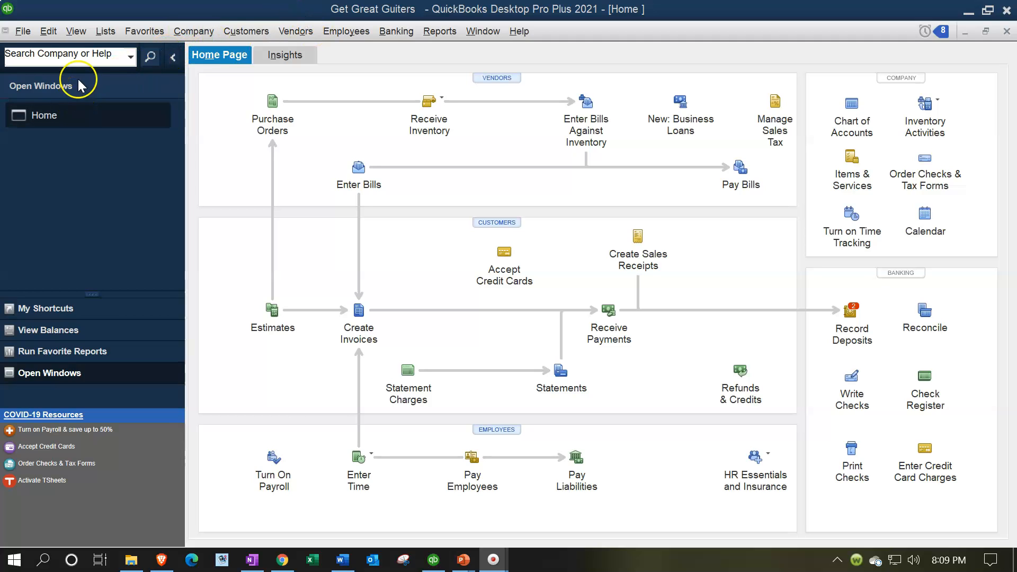
left_click(77, 33)
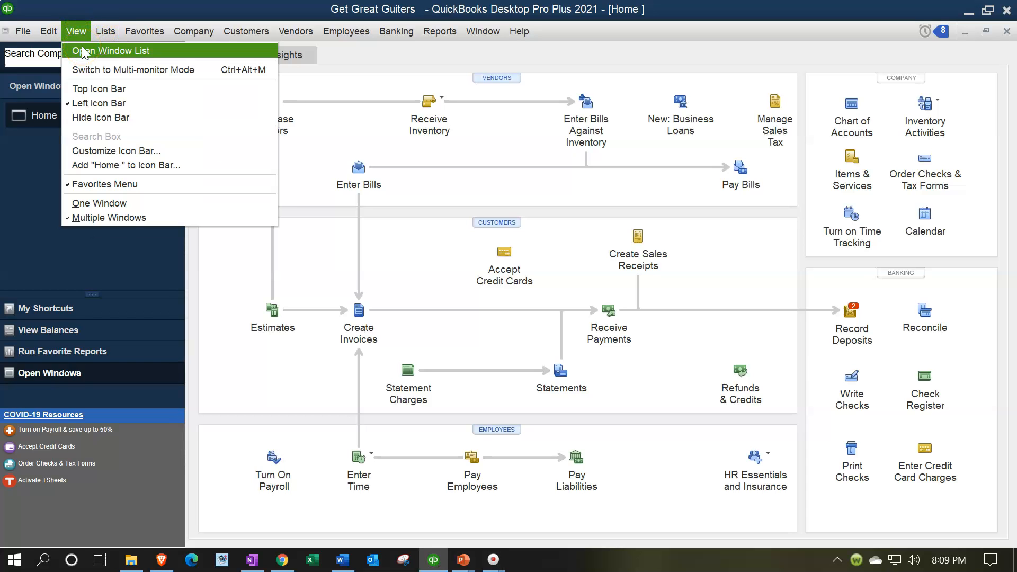
left_click(32, 138)
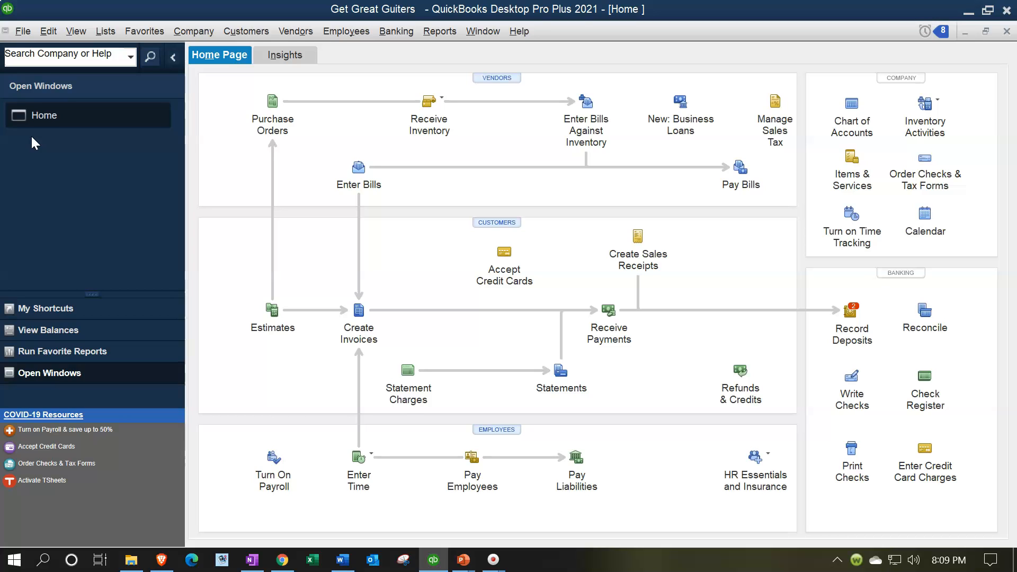
Open the Report Center and maximize its window
left_click(432, 31)
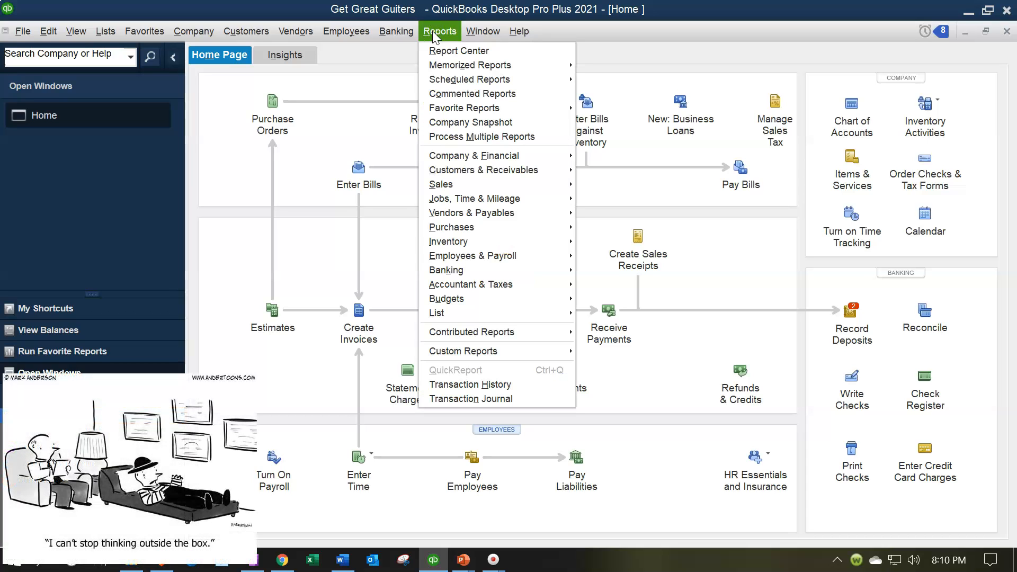
left_click(513, 170)
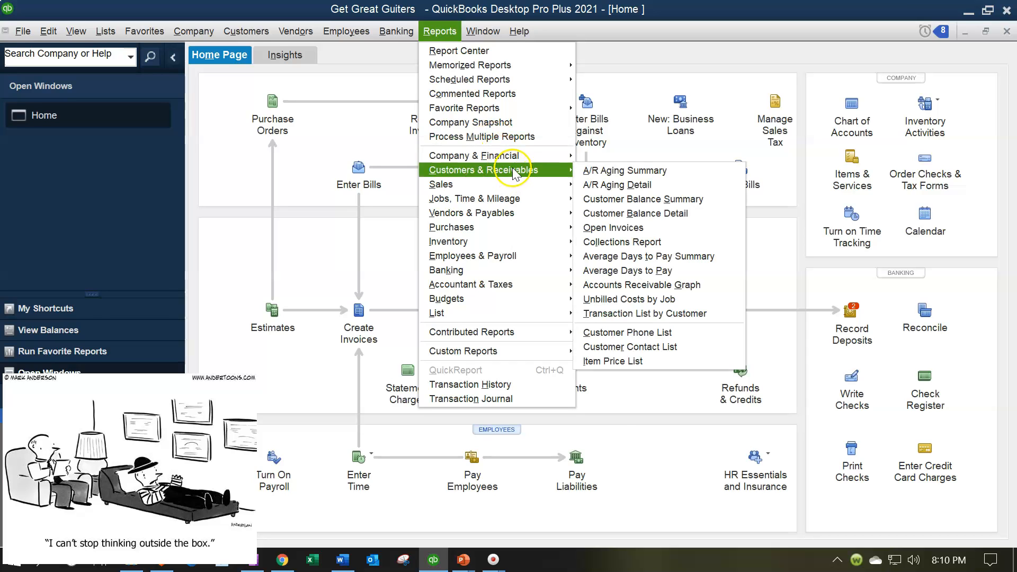
mouse_move(523, 160)
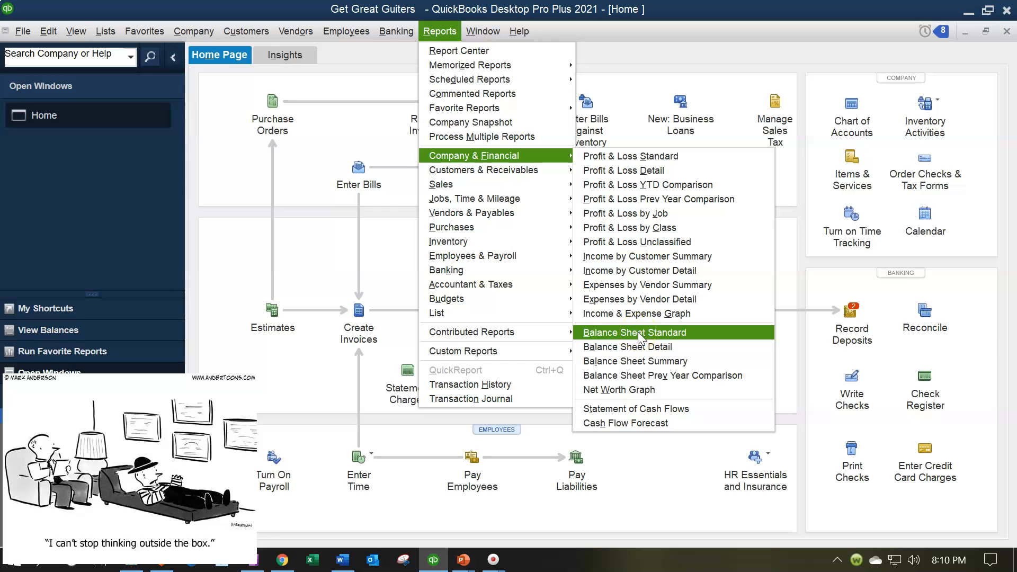
left_click(457, 51)
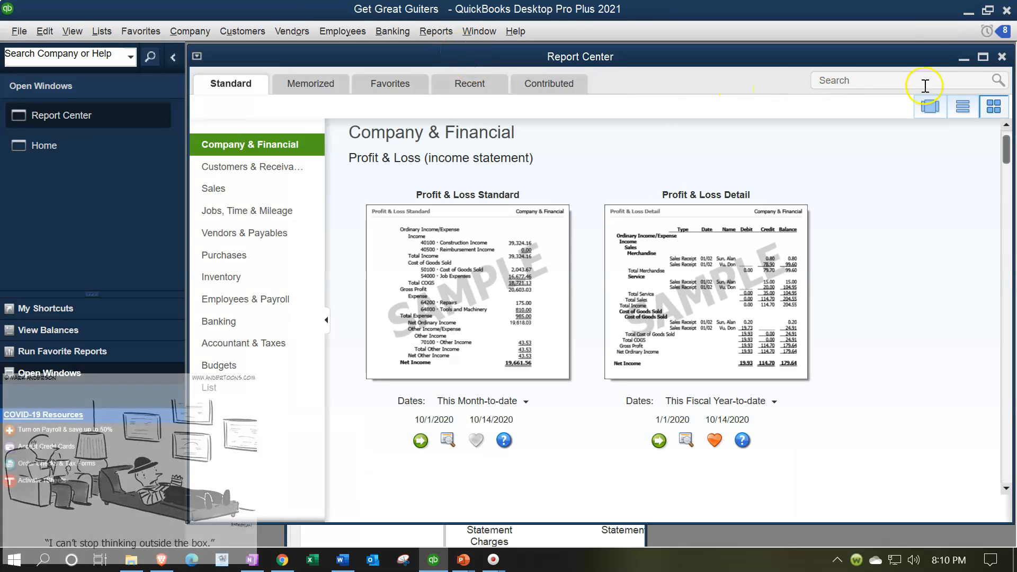
left_click(983, 57)
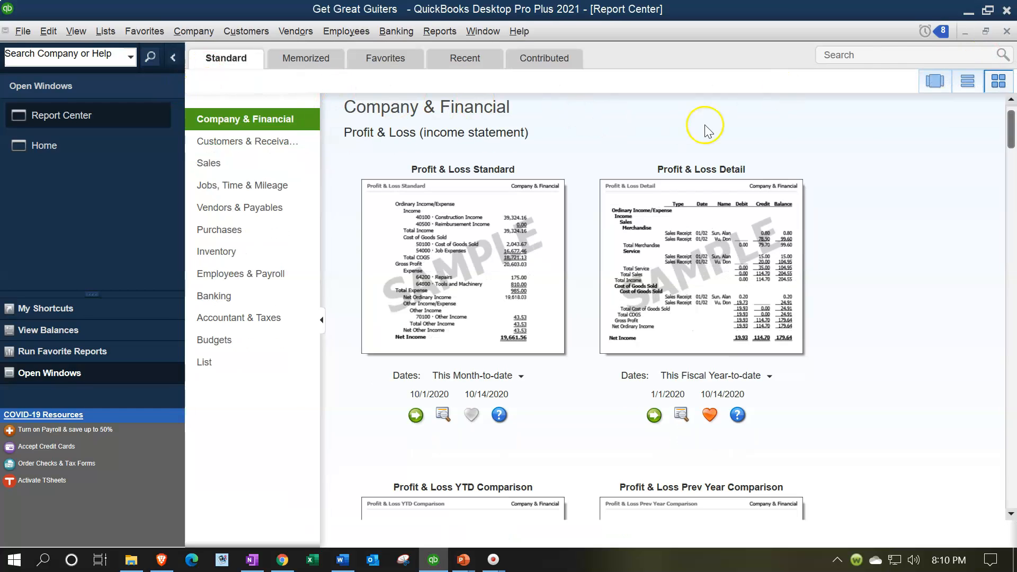
Run the Balance Sheet Standard report from the Company & Financial reports
scroll(857, 252, "down", 3)
scroll(859, 253, "down", 15)
scroll(859, 253, "down", 9)
scroll(860, 253, "down", 12)
scroll(860, 254, "down", 8)
left_click(519, 207)
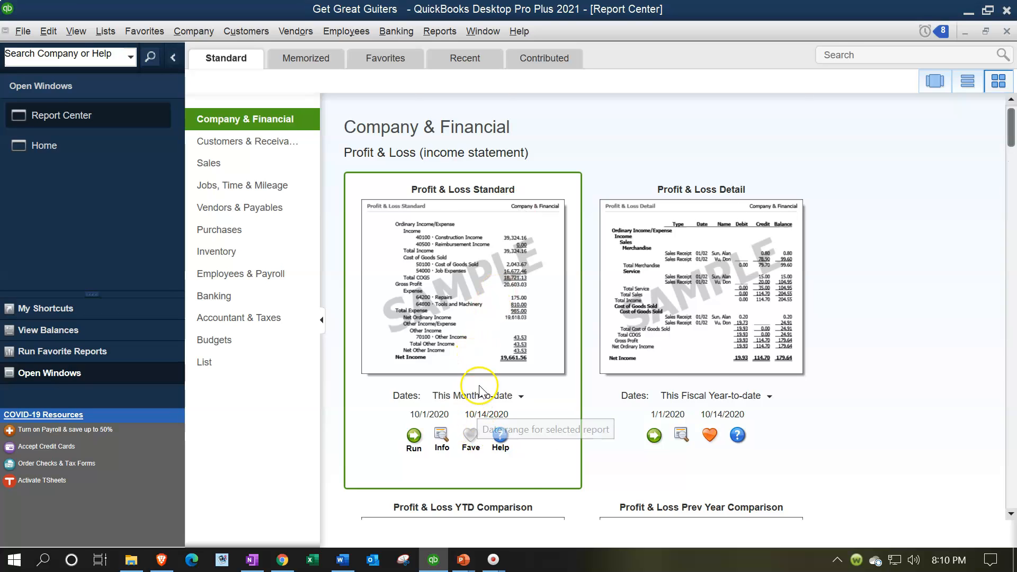
scroll(480, 384, "down", 15)
scroll(486, 391, "down", 15)
scroll(486, 390, "down", 5)
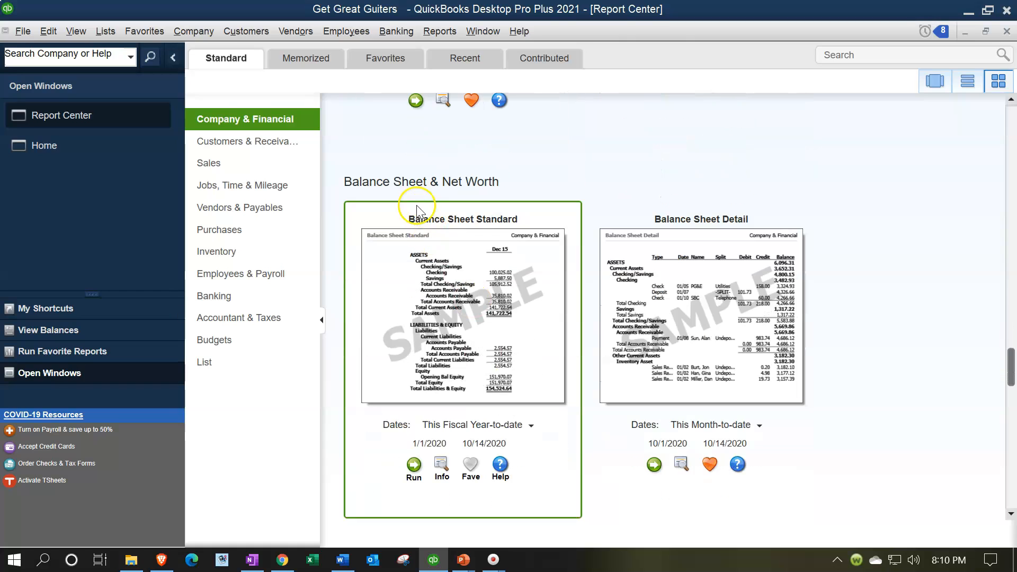
left_click(417, 474)
left_click(422, 478)
Set the balance sheet's as-of date to 12/31/21
key("Tab")
type("12/31/21")
key("Tab")
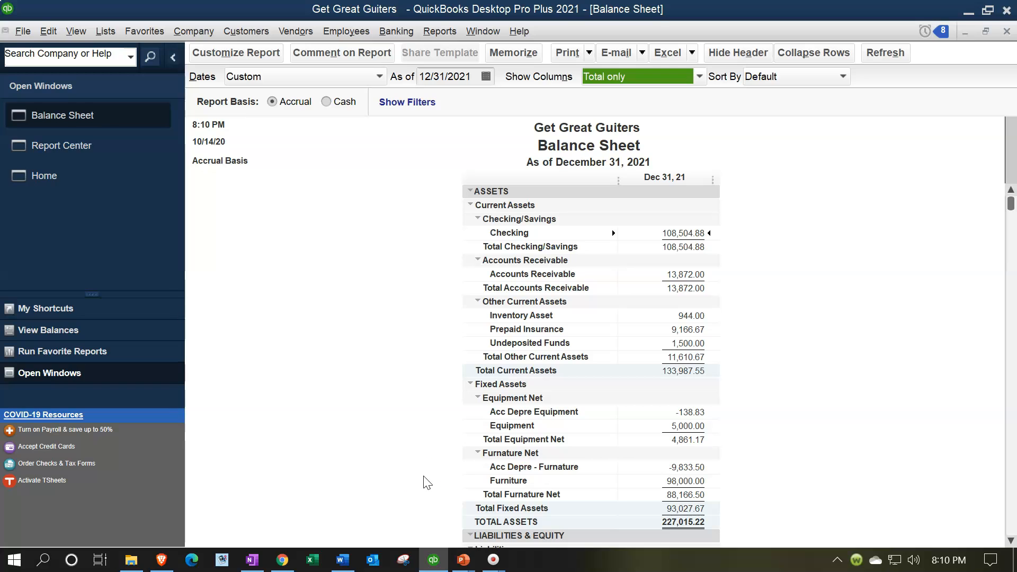
Customize the balance sheet by setting the Company Name font size to 48
left_click(246, 63)
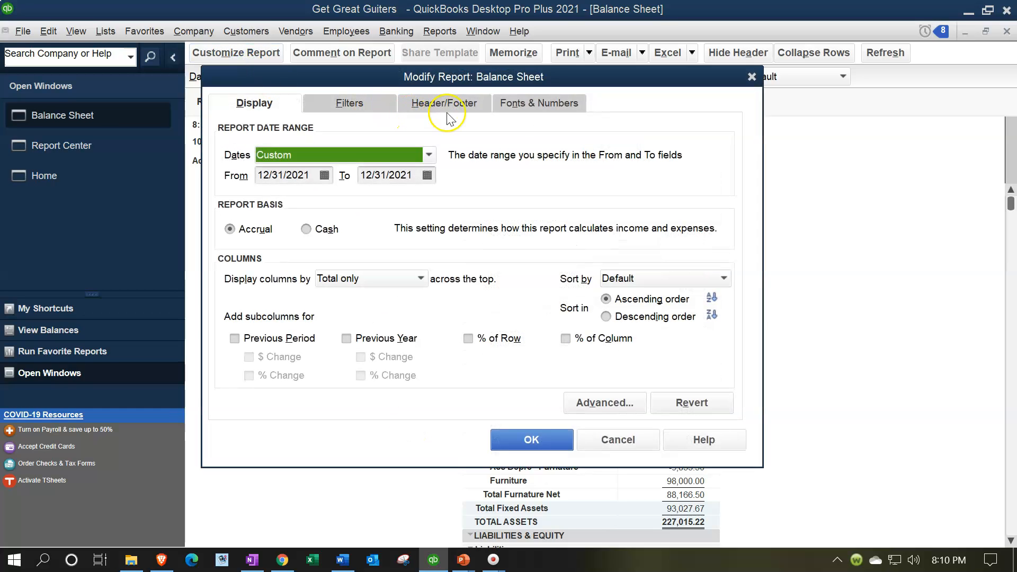
left_click(501, 103)
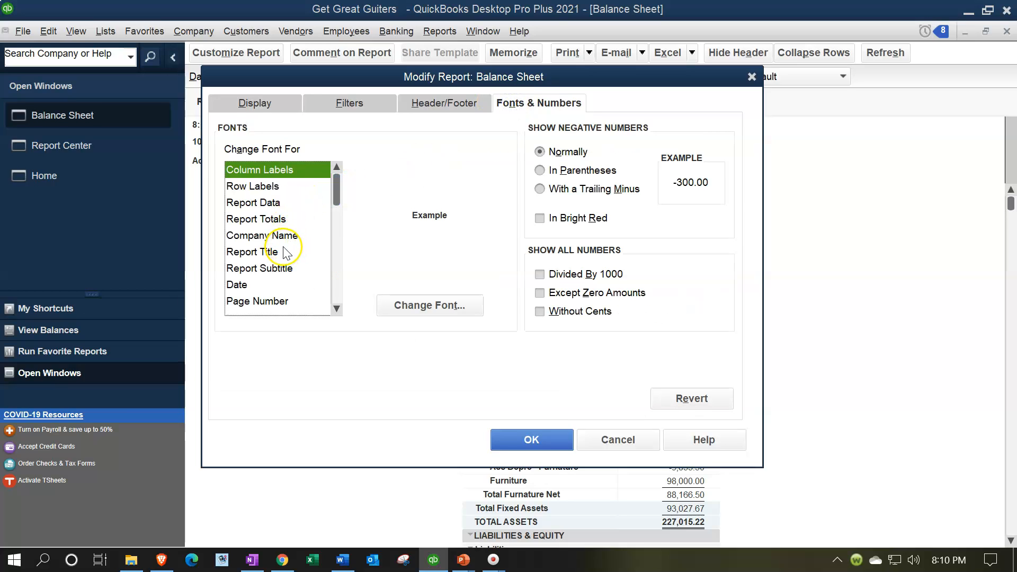
left_click(265, 235)
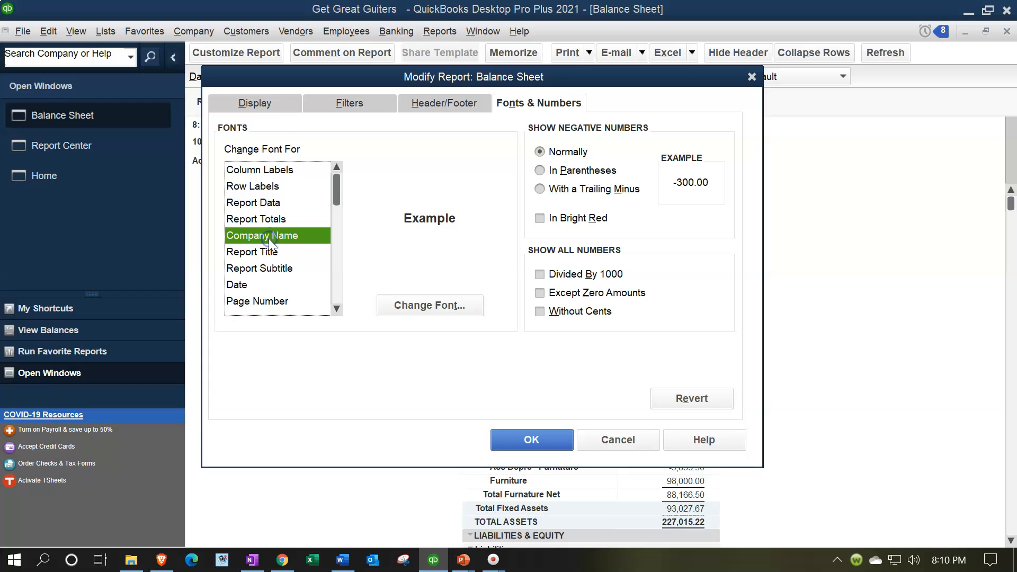
left_click(430, 305)
scroll(460, 239, "down", 2)
left_click(444, 261)
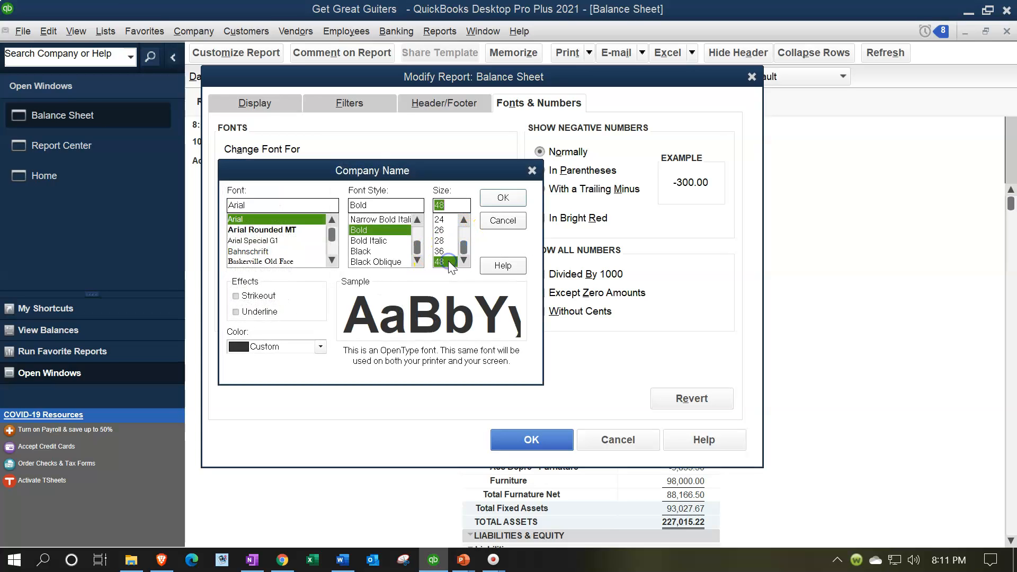
Make the company name red and underlined, leave related fonts unchanged, and apply the report modifications
left_click(317, 348)
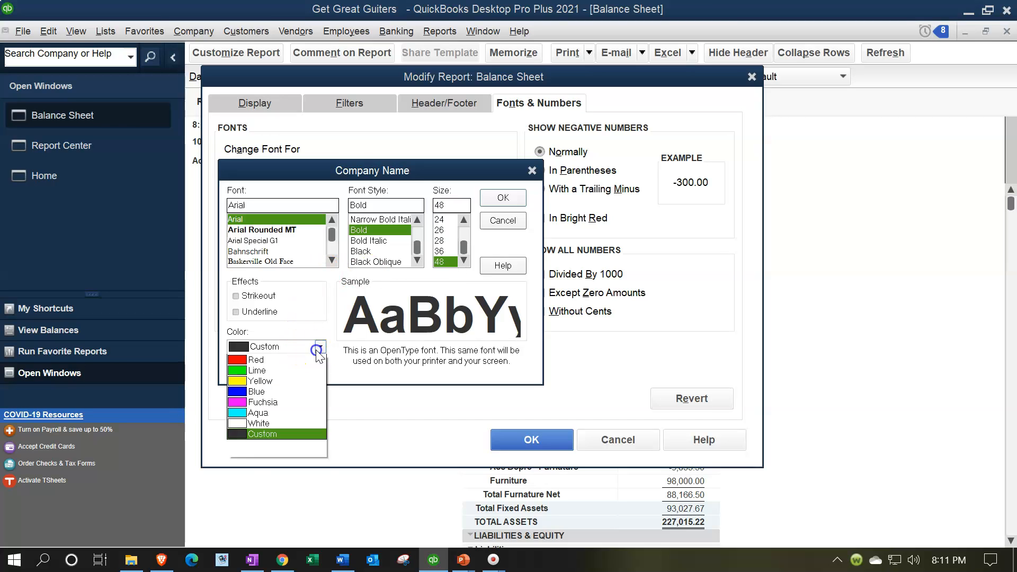
left_click(270, 455)
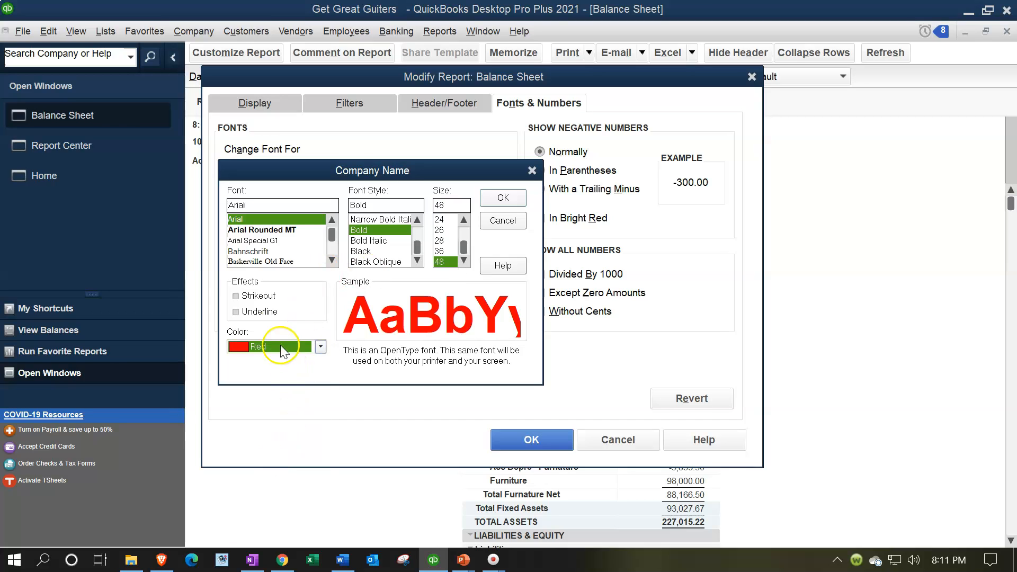
left_click(262, 317)
left_click(492, 200)
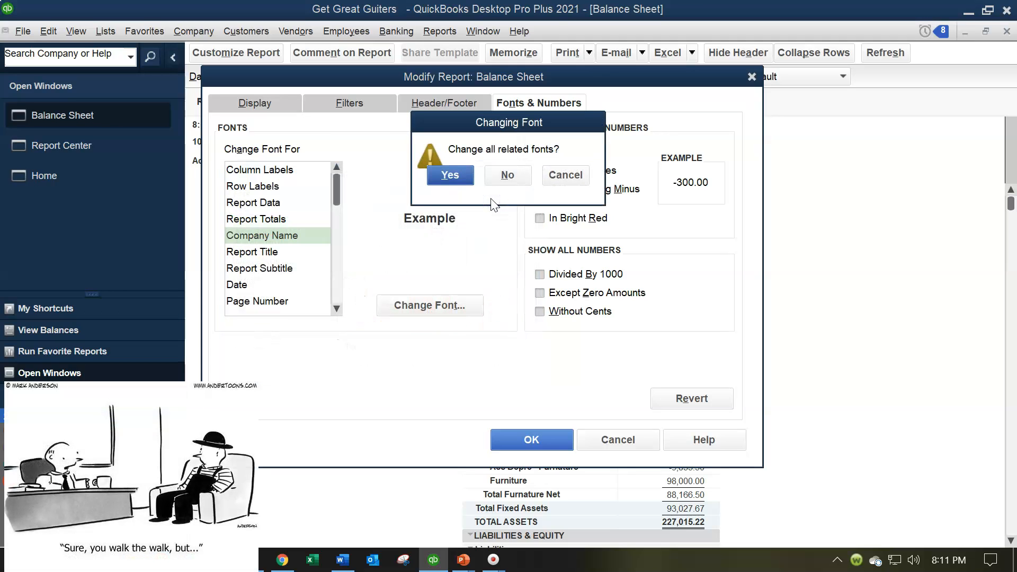
left_click(506, 175)
left_click(529, 439)
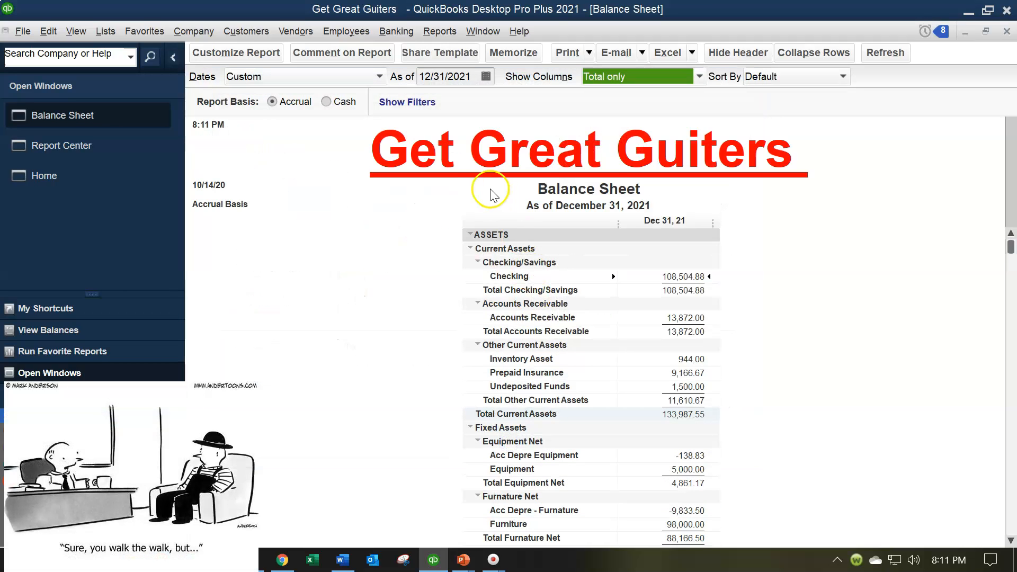
left_click(527, 60)
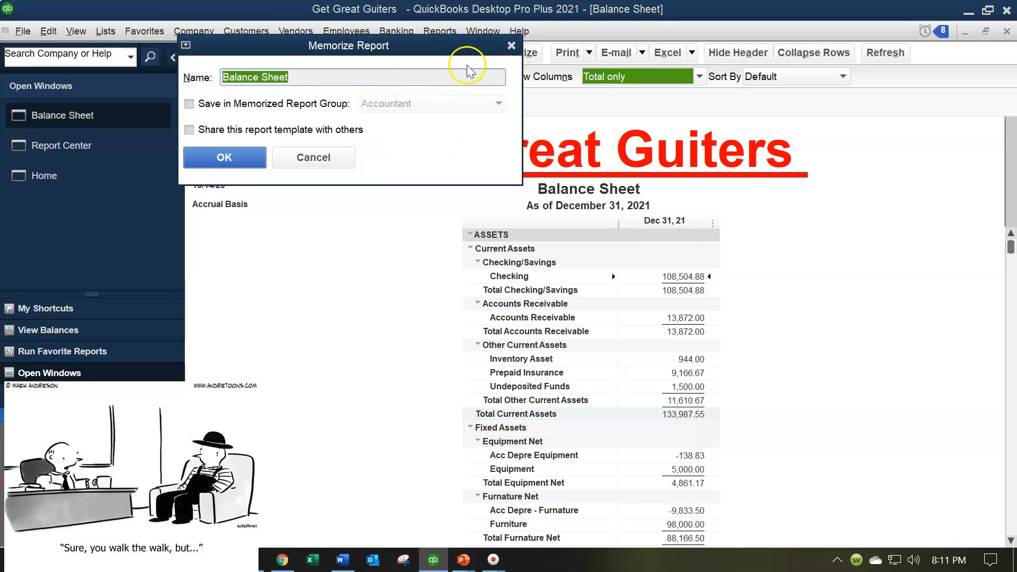
left_click_drag(455, 50, 573, 206)
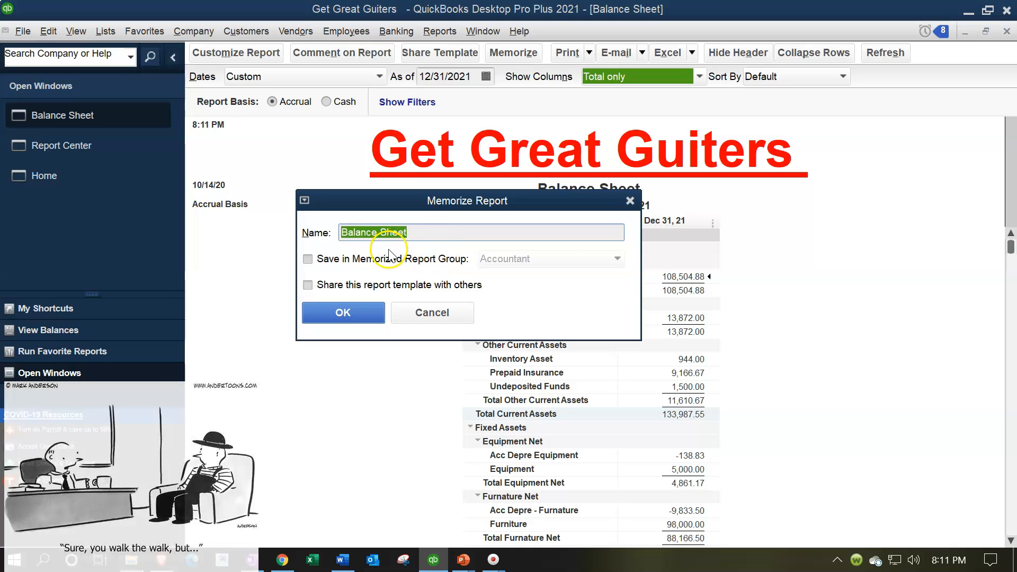
left_click(419, 235)
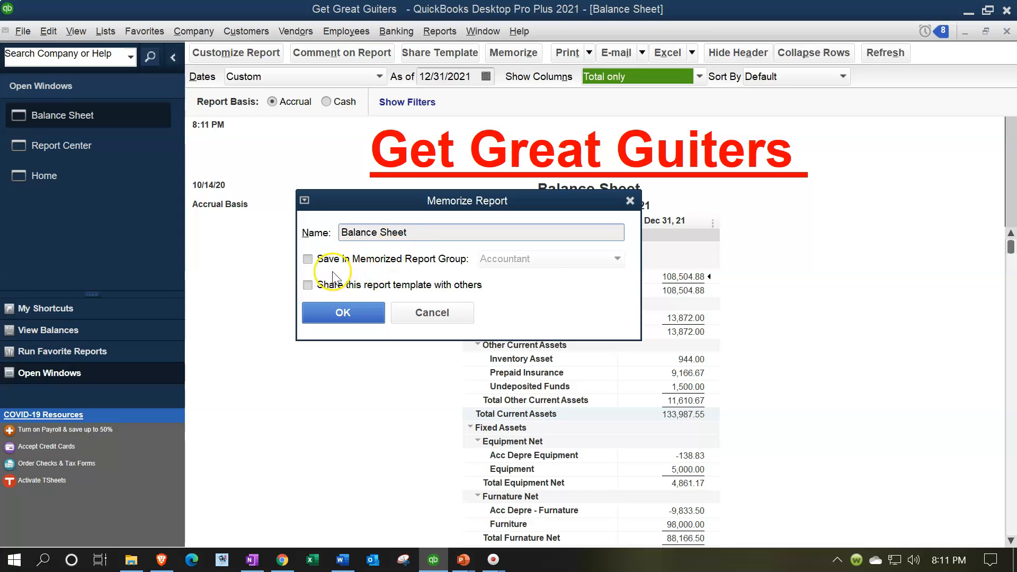
left_click(308, 259)
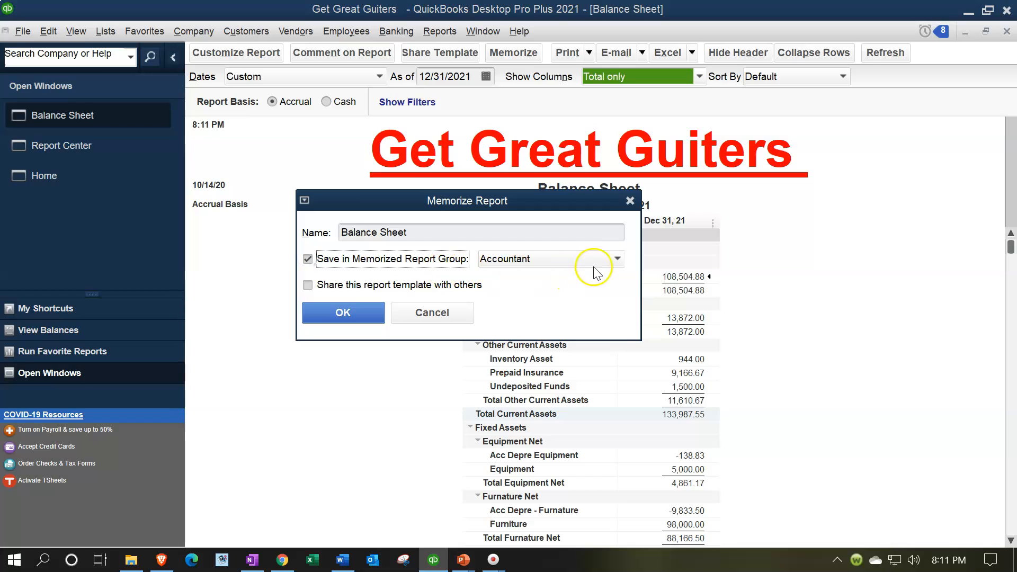
left_click(614, 259)
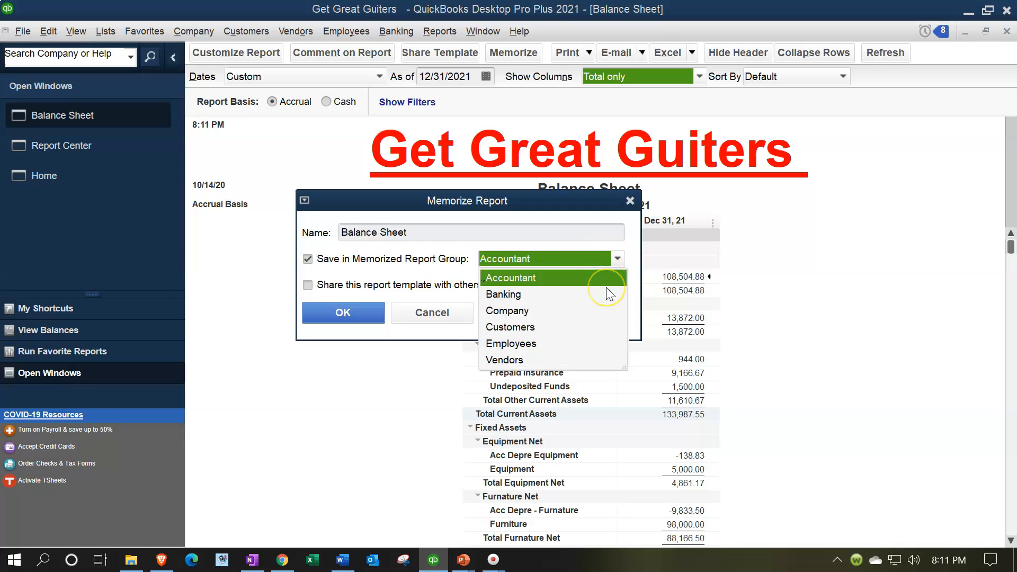
left_click(390, 279)
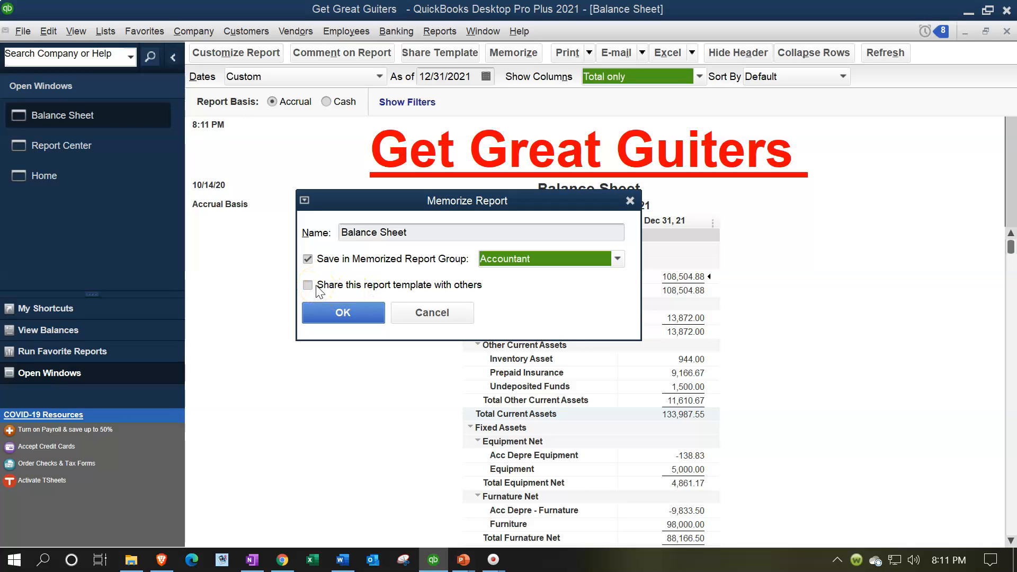
left_click(630, 201)
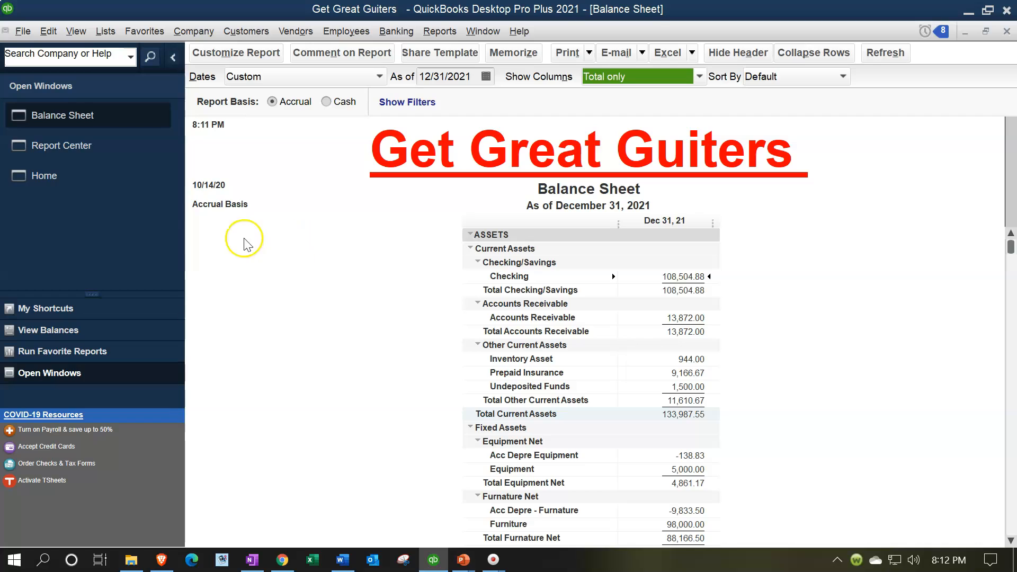
Return to the Report Center and display the memorized reports
left_click(77, 148)
left_click(439, 32)
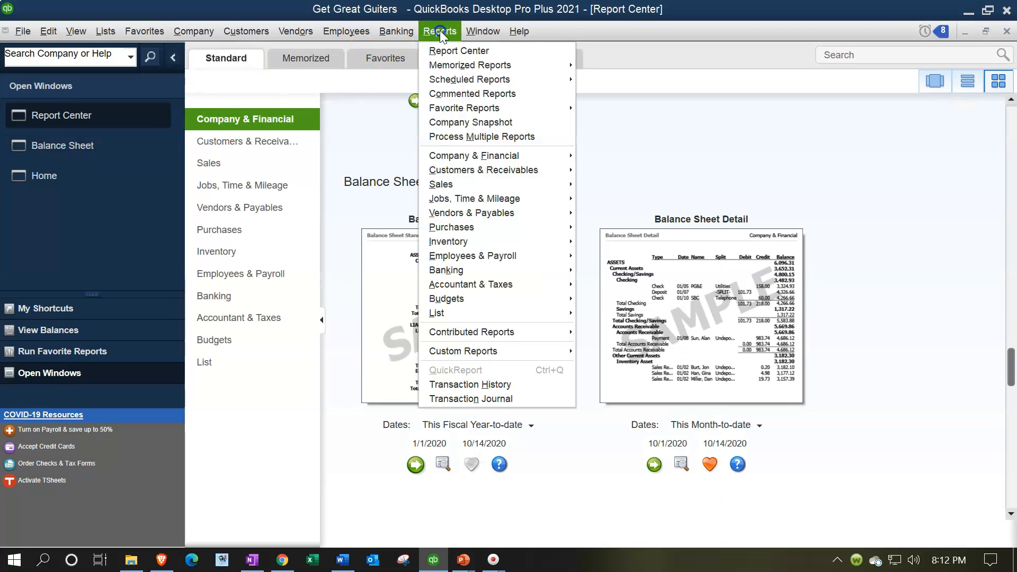
left_click(486, 48)
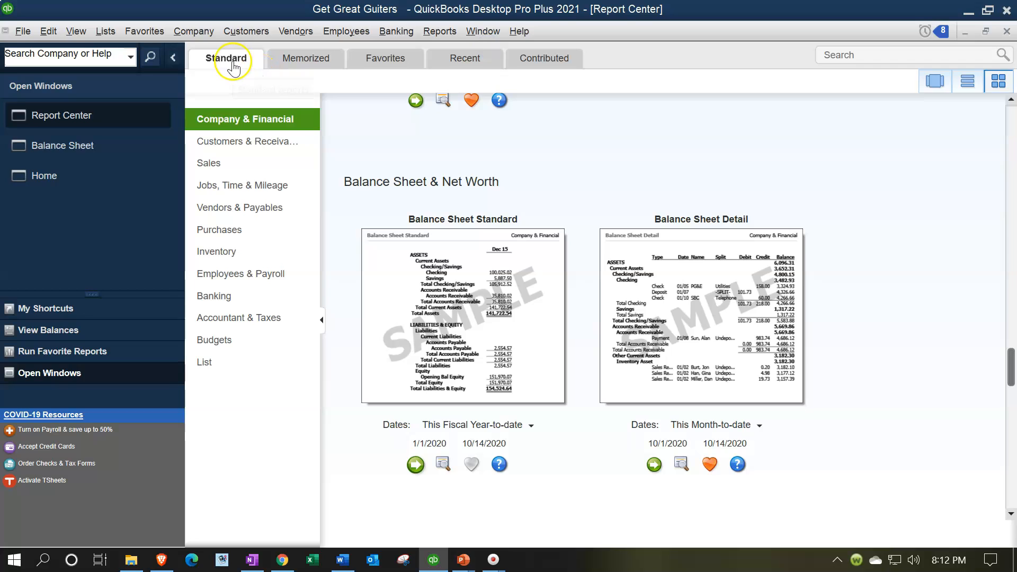
left_click(274, 69)
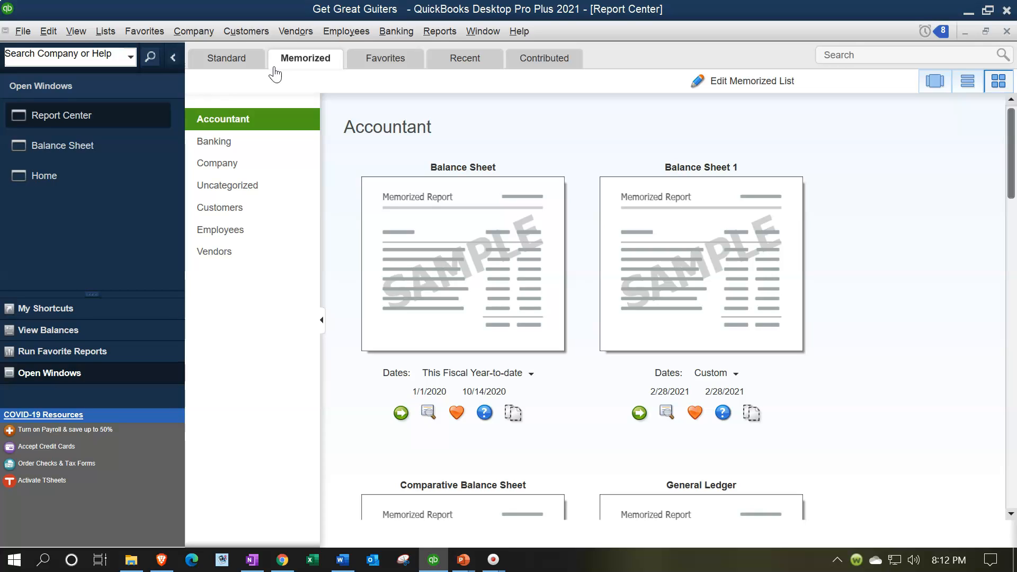
Look through the memorized report samples in the Accountant group of the Report Center
mouse_move(503, 192)
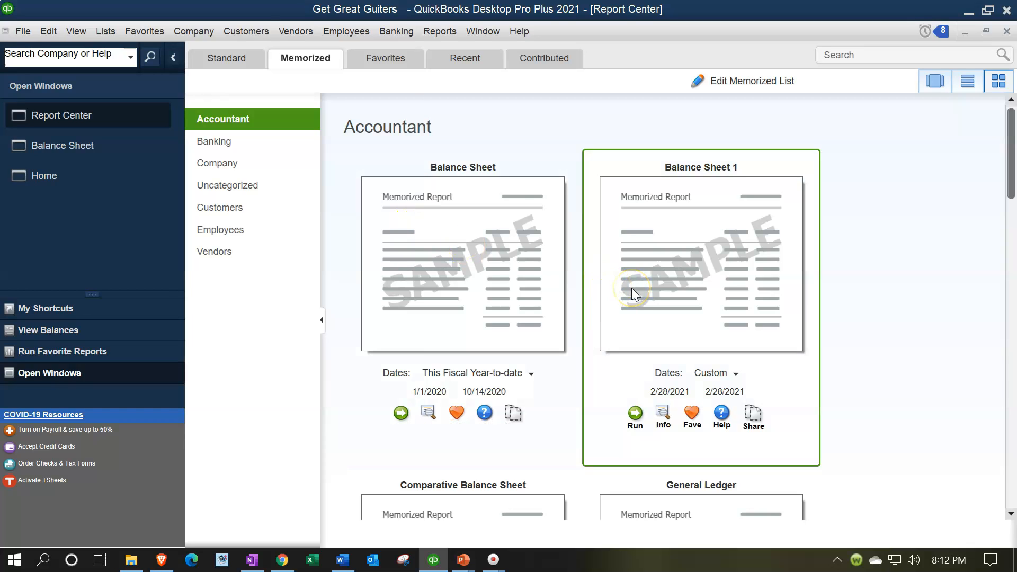
scroll(631, 288, "down", 1)
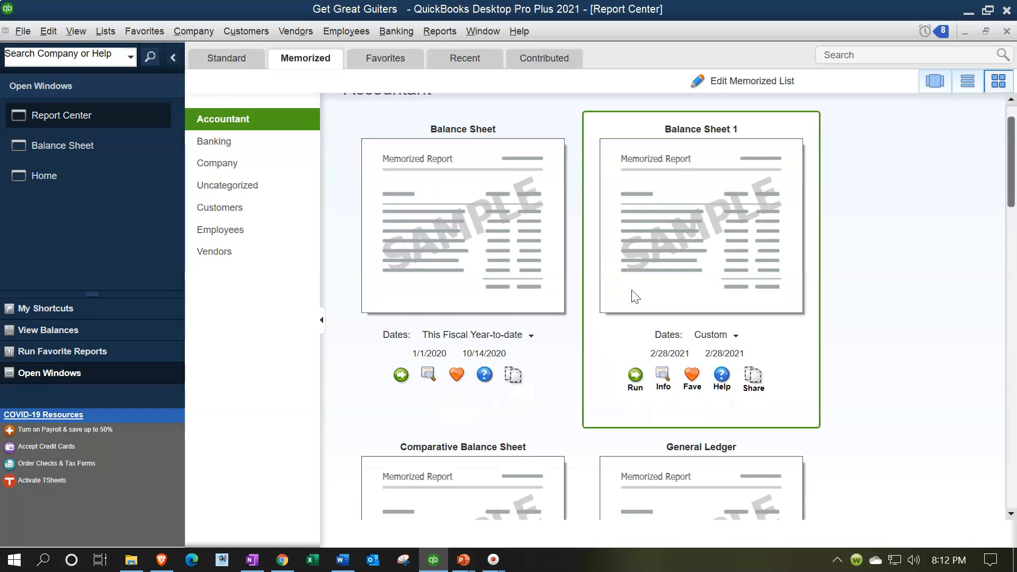
scroll(634, 296, "down", 2)
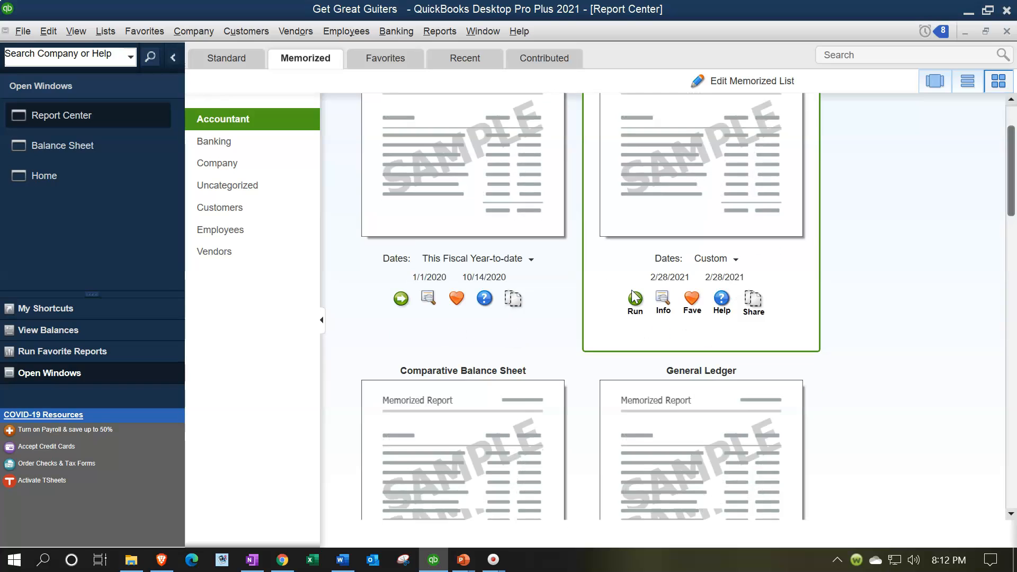
scroll(632, 292, "down", 3)
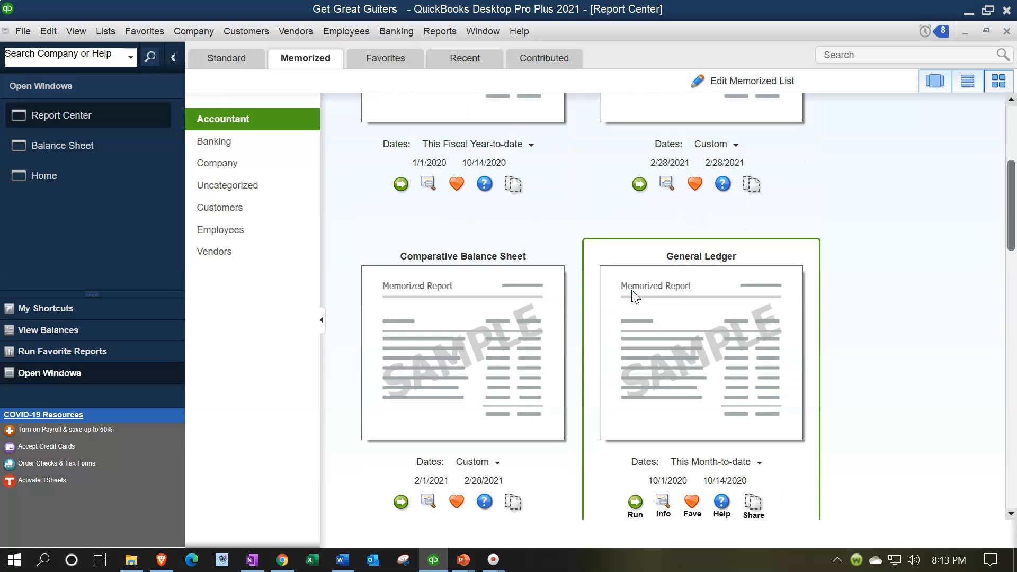
scroll(634, 297, "down", 5)
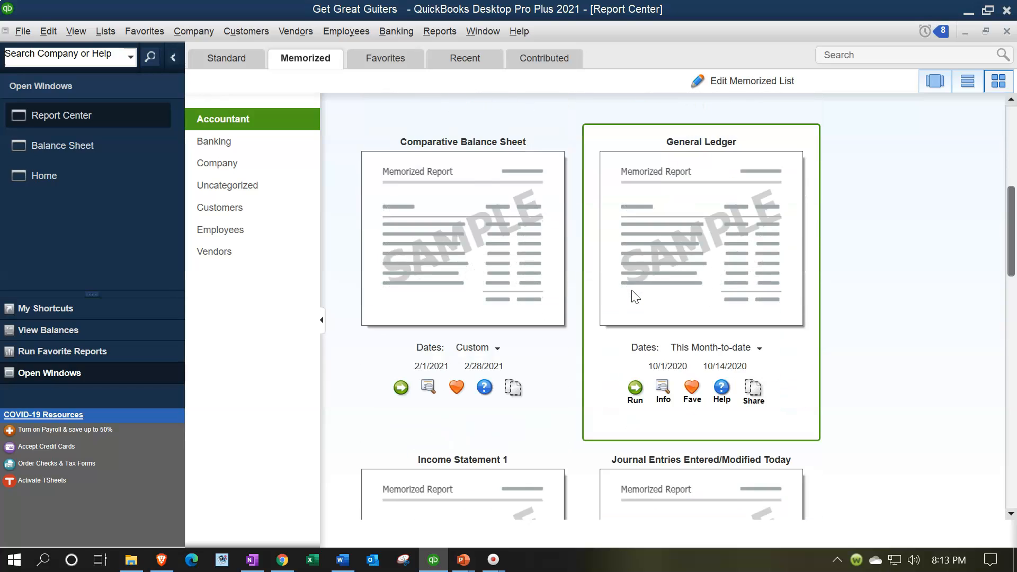
scroll(631, 290, "down", 5)
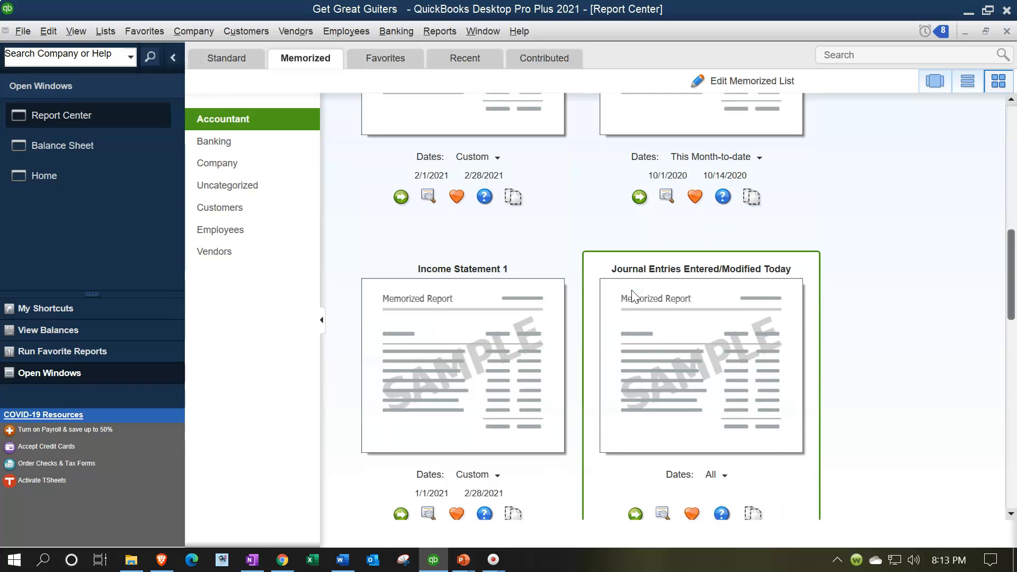
scroll(632, 290, "down", 1)
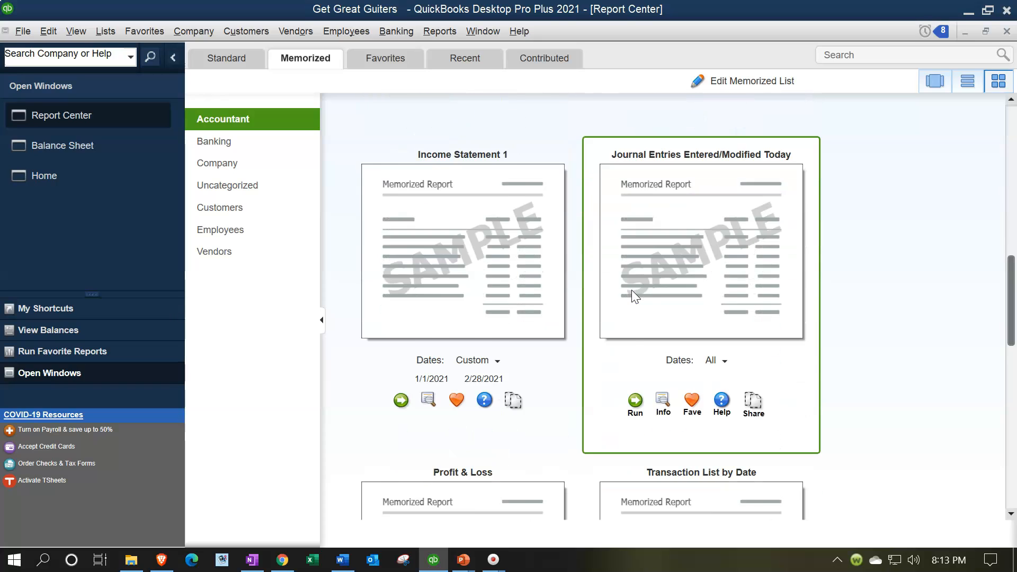
scroll(631, 290, "down", 1)
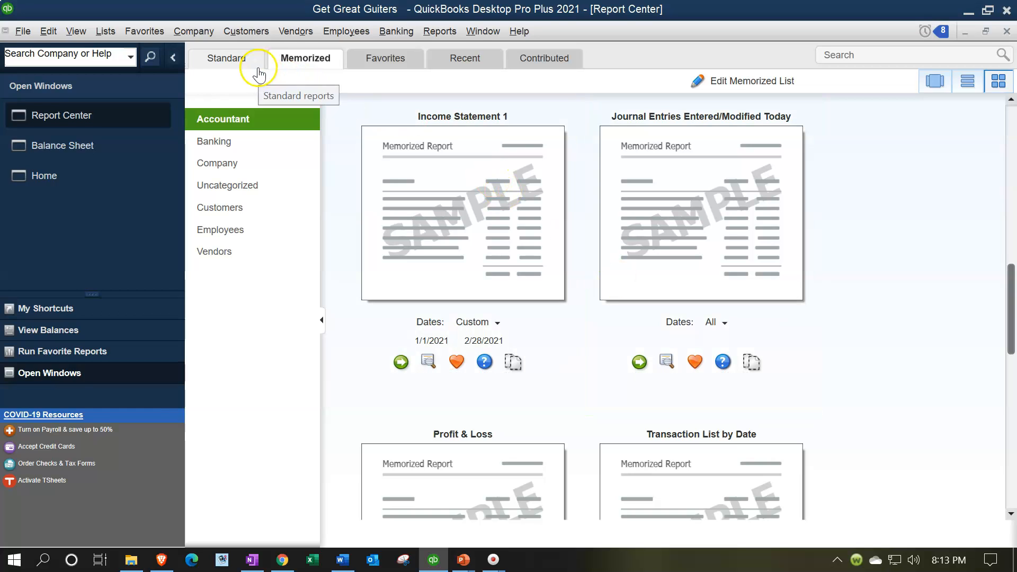
left_click(410, 147)
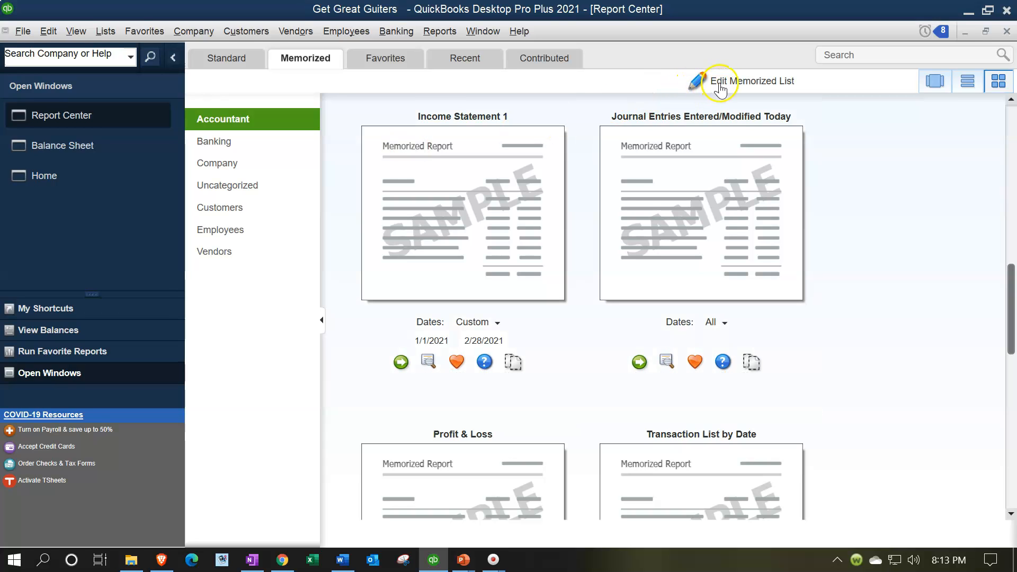
Open the memorized report list for editing and review its report groups and their reports
left_click(738, 83)
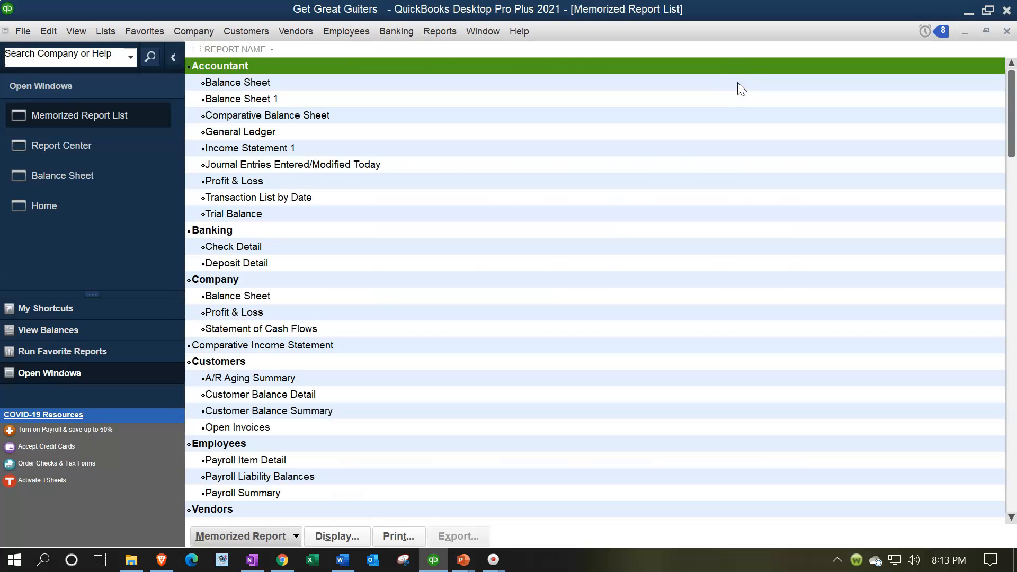
left_click(592, 249)
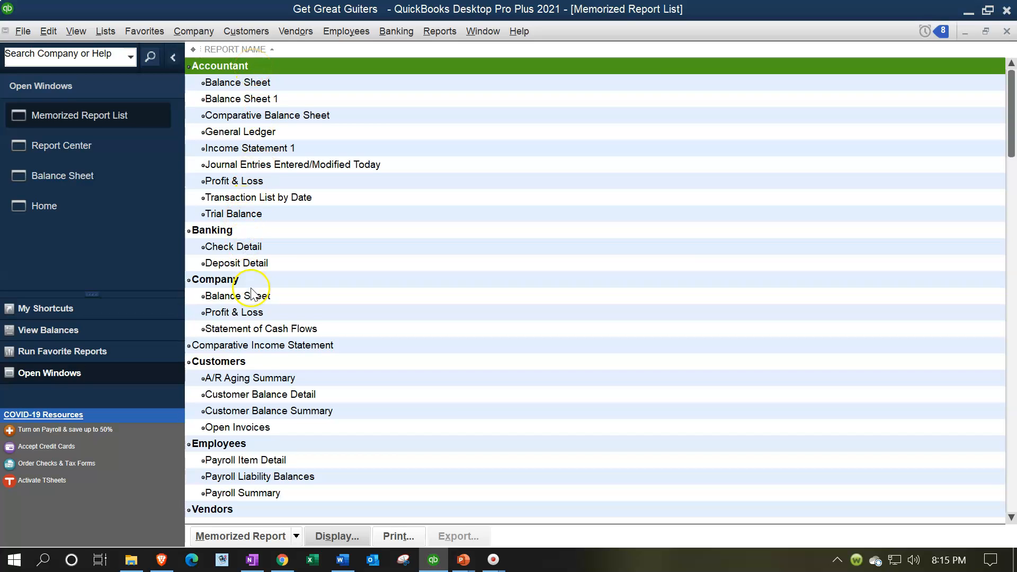
scroll(261, 431, "down", 2)
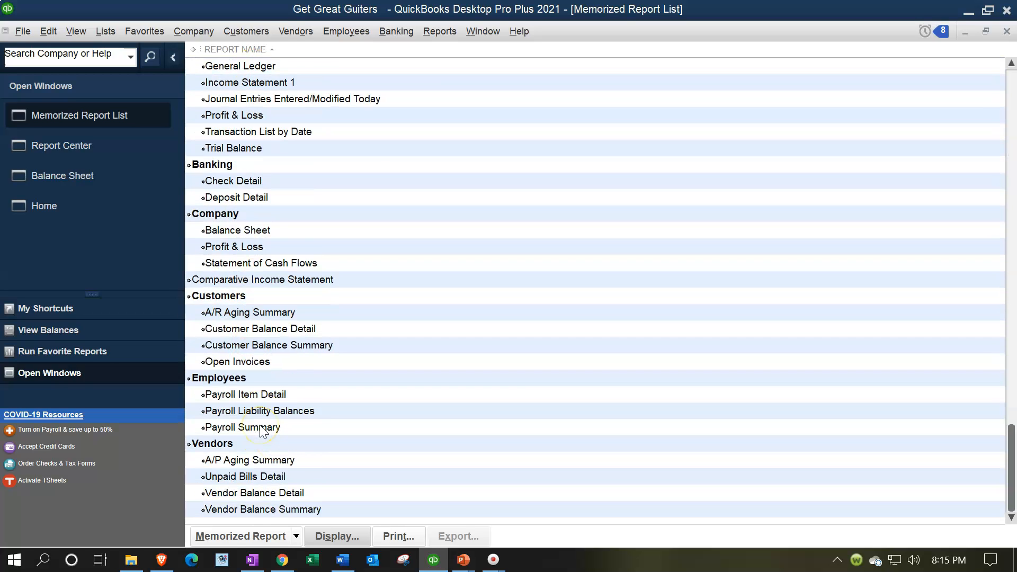
scroll(261, 432, "up", 2)
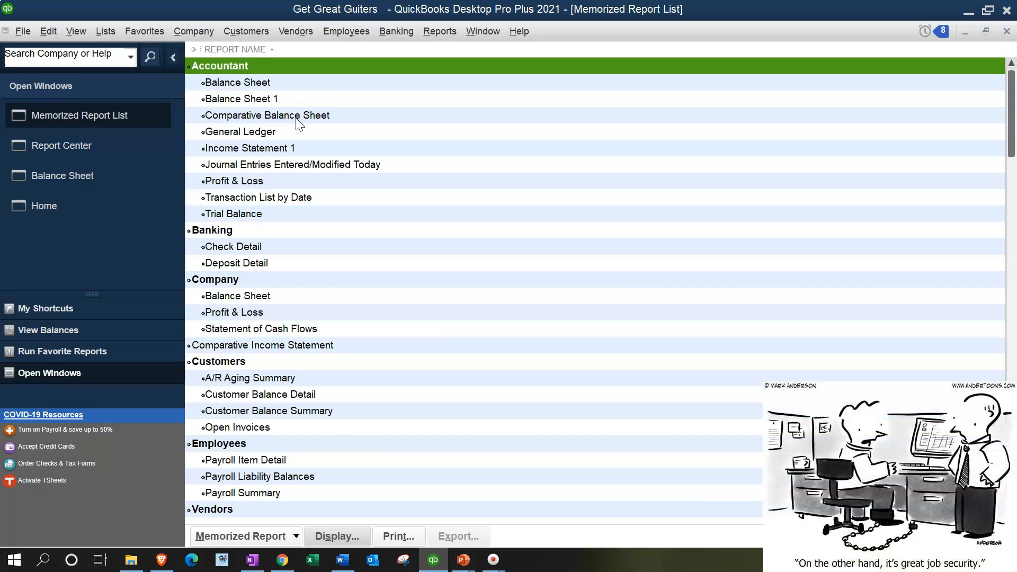
Create a new memorized report group and name it with the person's first name
left_click(294, 539)
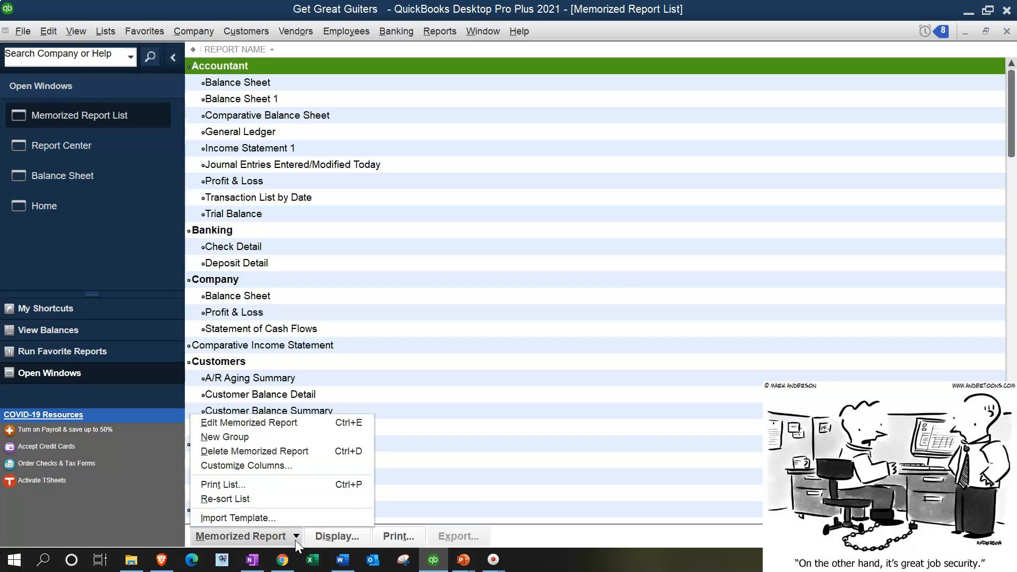
left_click(266, 437)
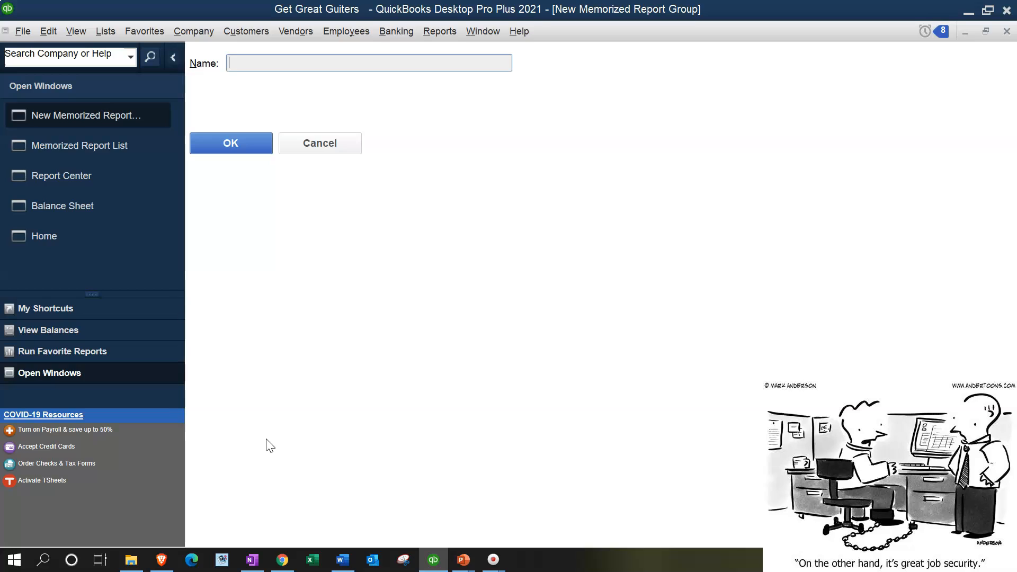
type("Robert")
left_click(230, 151)
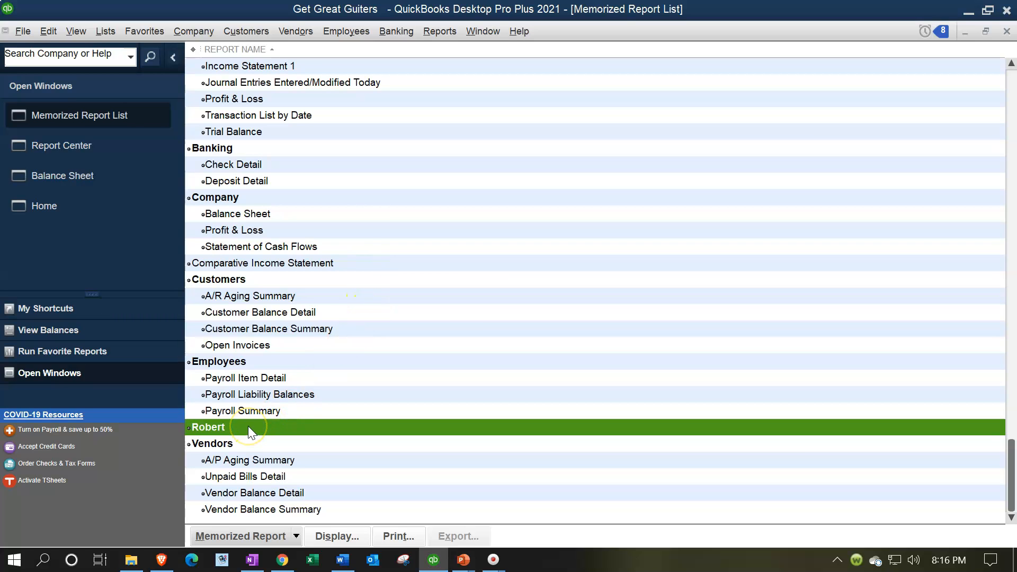
Check which memorized report groups are offered for saving the customized balance sheet, without memorizing it, and return to the memorized report list
left_click(50, 174)
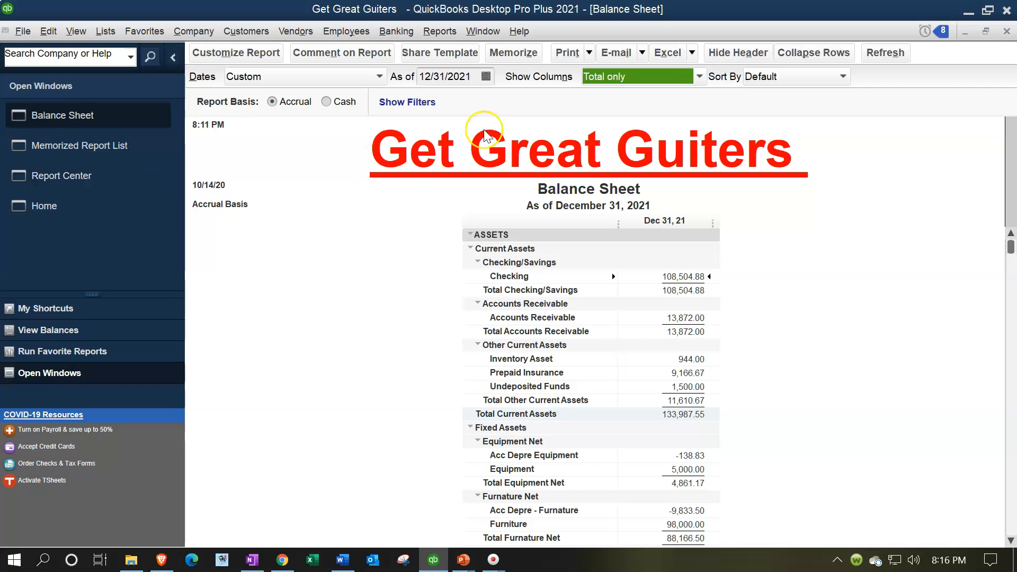
left_click(517, 60)
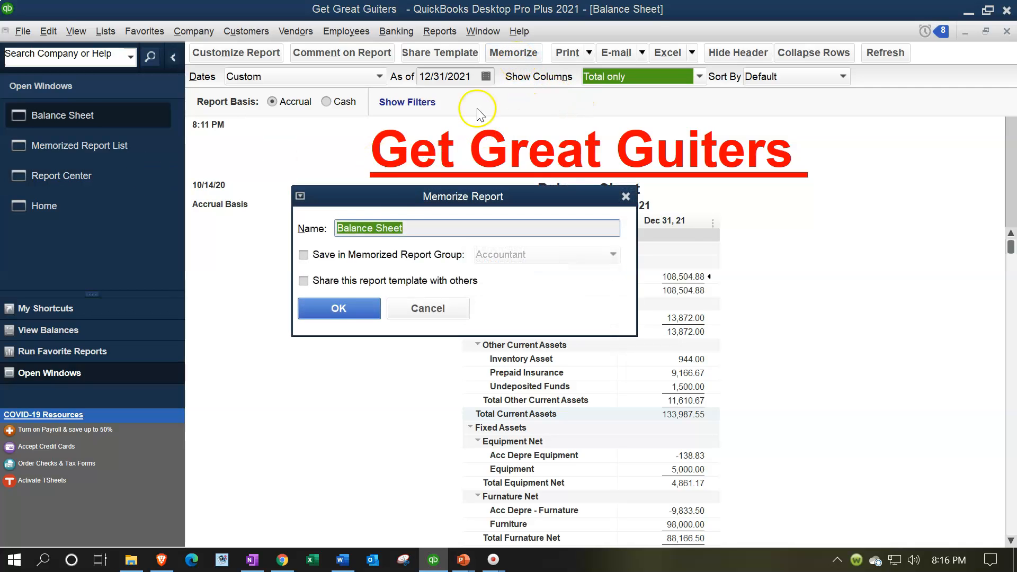
left_click(303, 255)
left_click(585, 259)
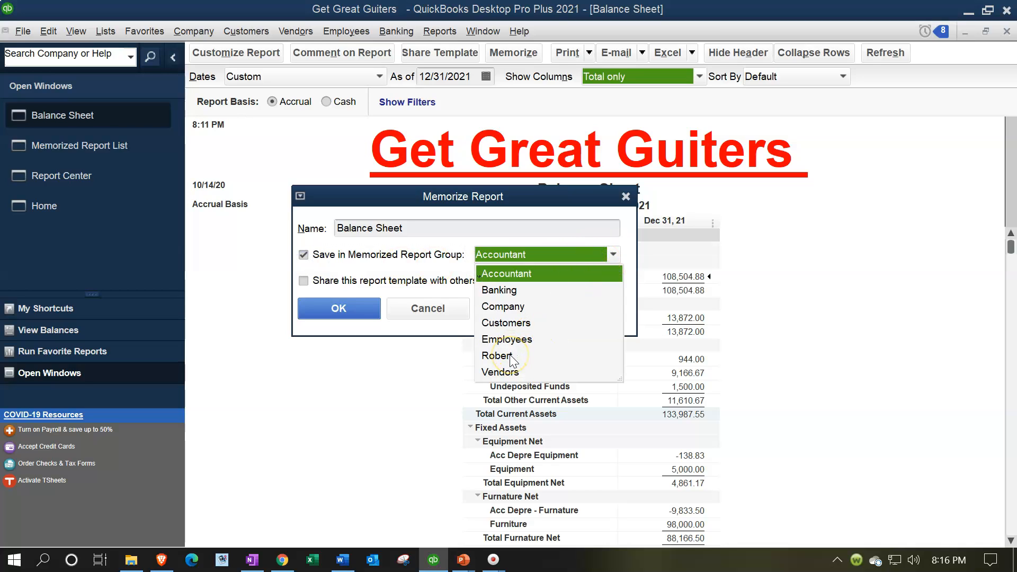
left_click(625, 196)
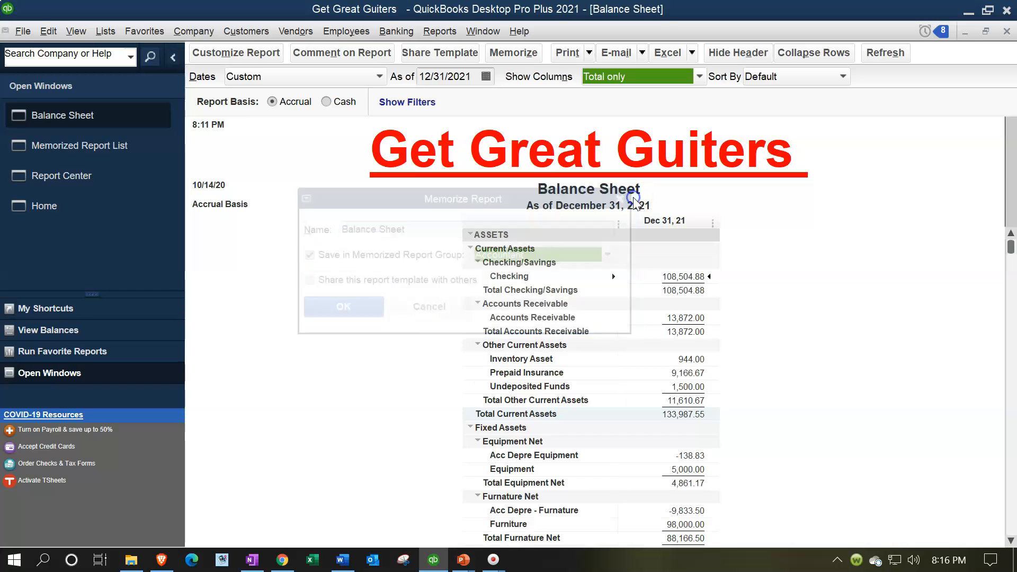
left_click(128, 143)
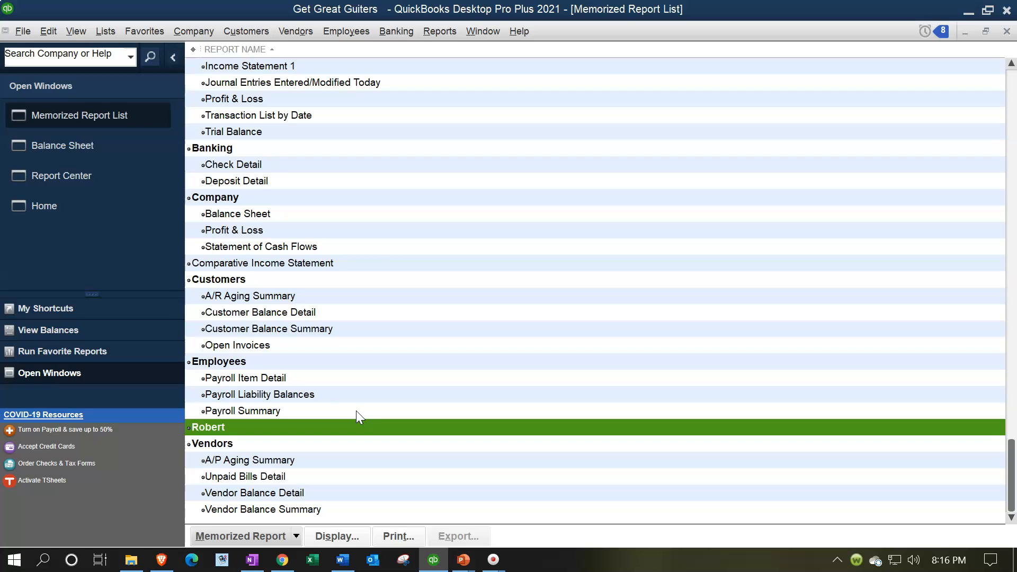
Try to delete the whole Accountant group from the memorized report list
scroll(356, 411, "up", 2)
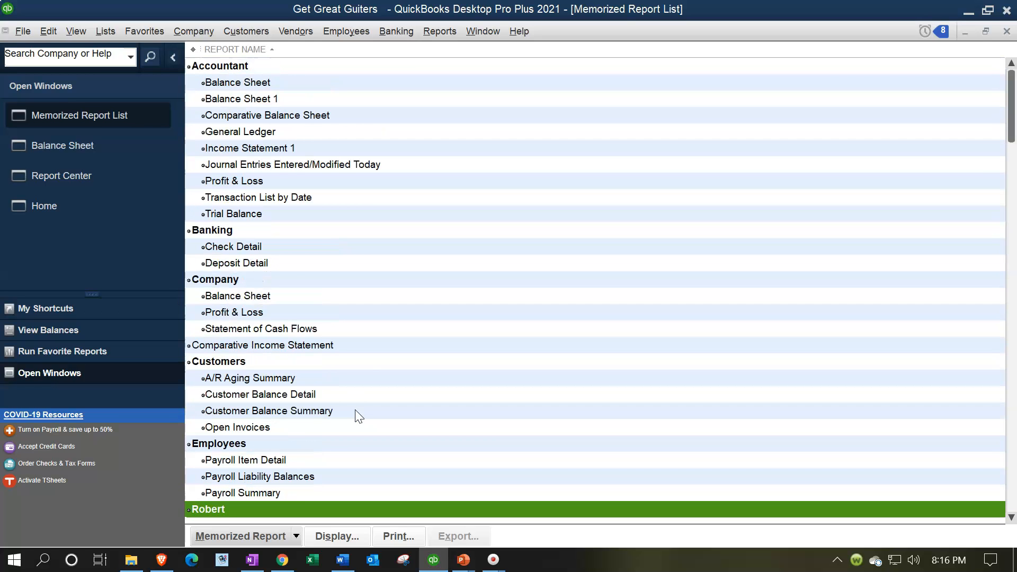
left_click(280, 71)
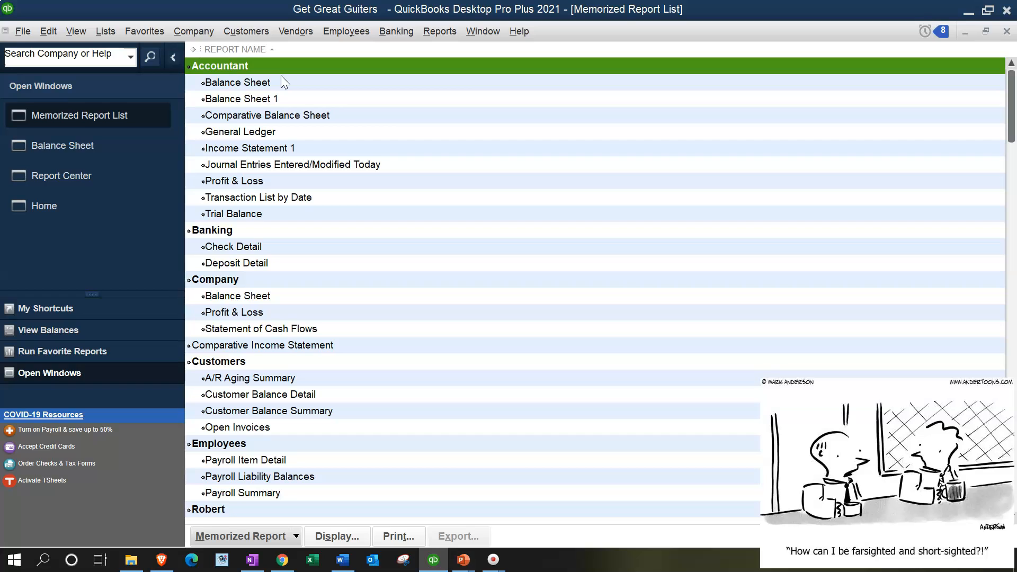
right_click(280, 70)
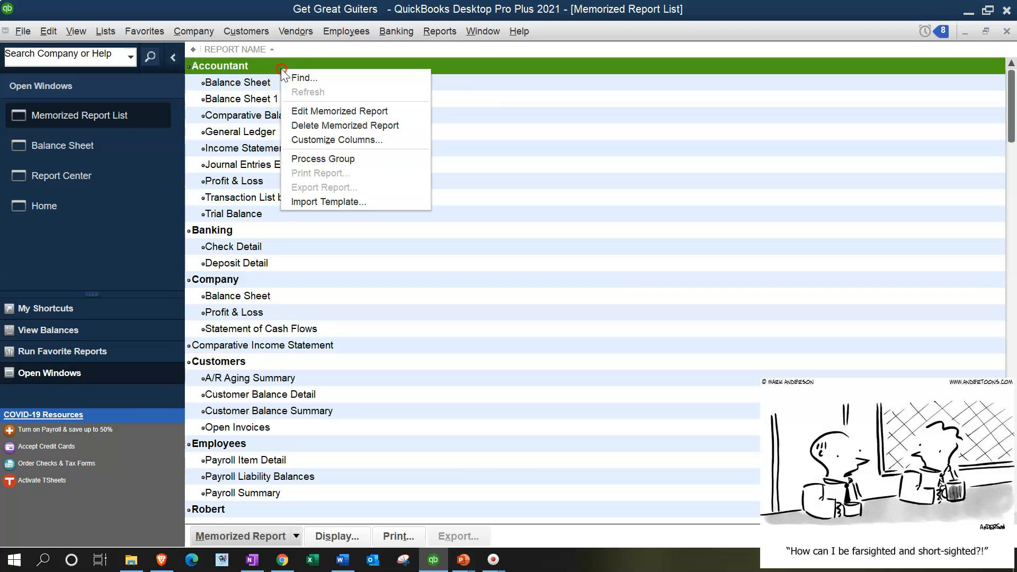
left_click(315, 127)
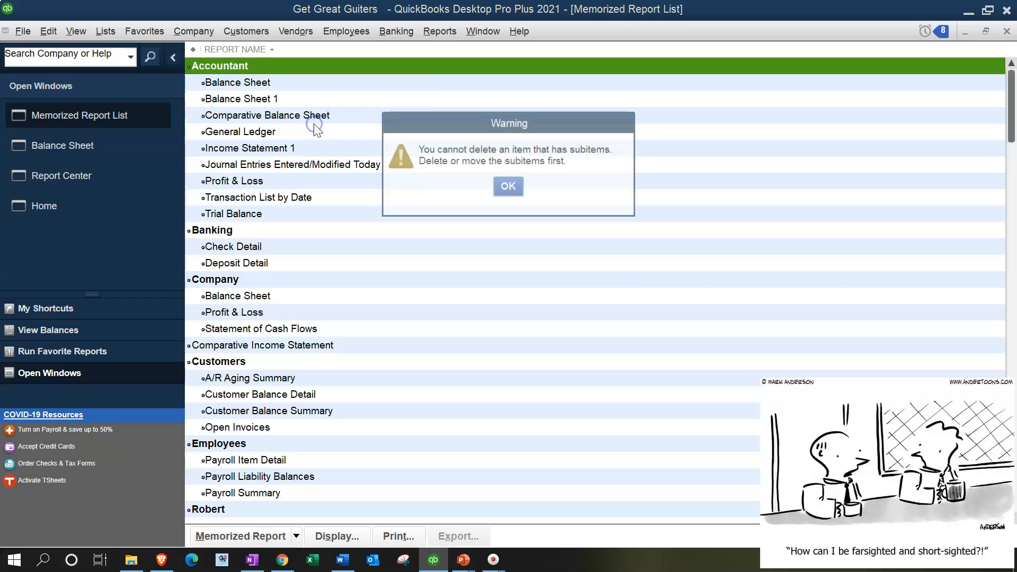
left_click(507, 188)
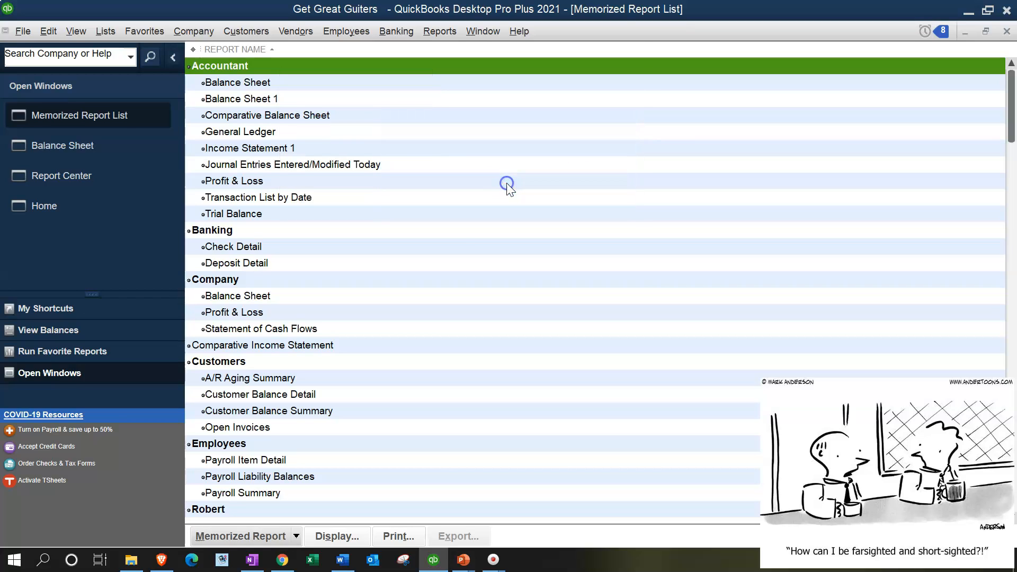
Delete the Balance Sheet and Balance Sheet 1 memorized reports from the Accountant group
left_click(280, 85)
right_click(279, 85)
left_click(315, 143)
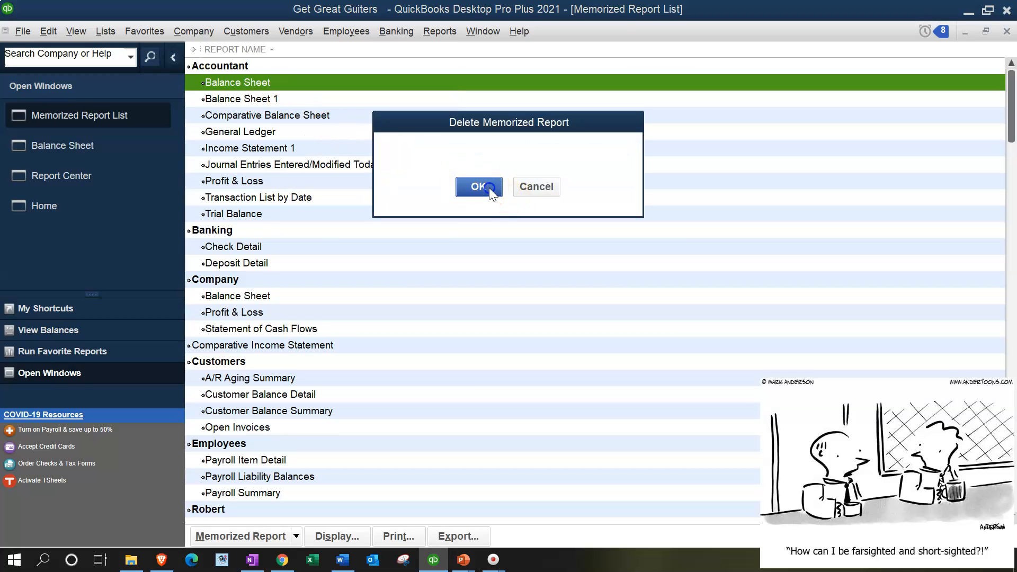
left_click(488, 187)
right_click(269, 85)
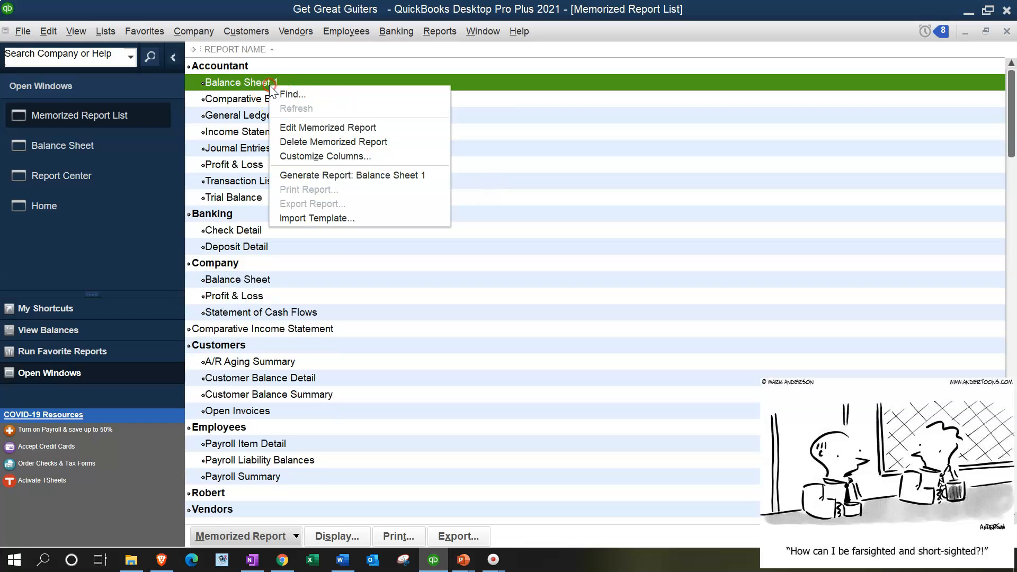
left_click(307, 142)
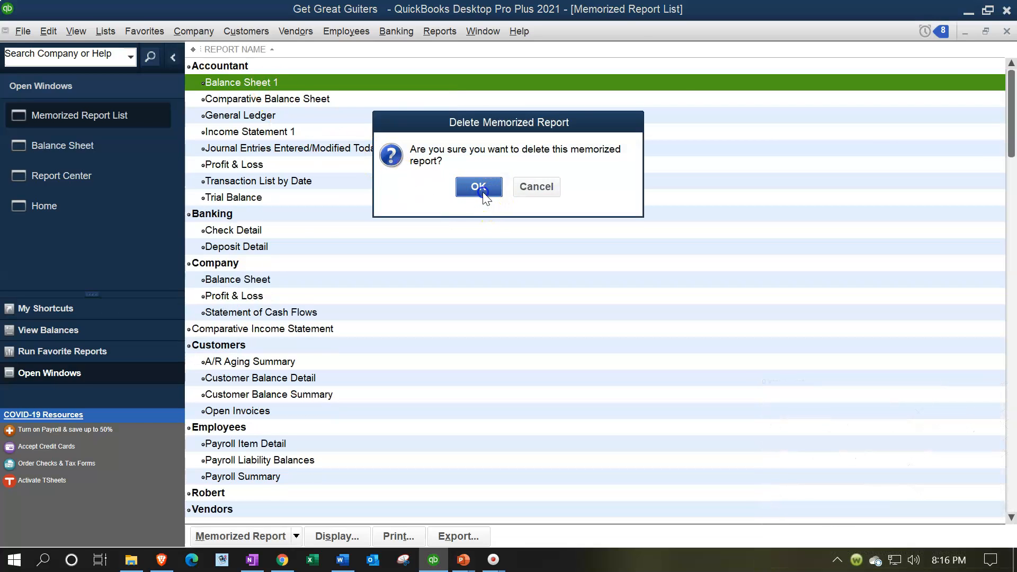
left_click(485, 189)
Delete the Comparative Balance Sheet and General Ledger memorized reports from the Accountant group
right_click(265, 82)
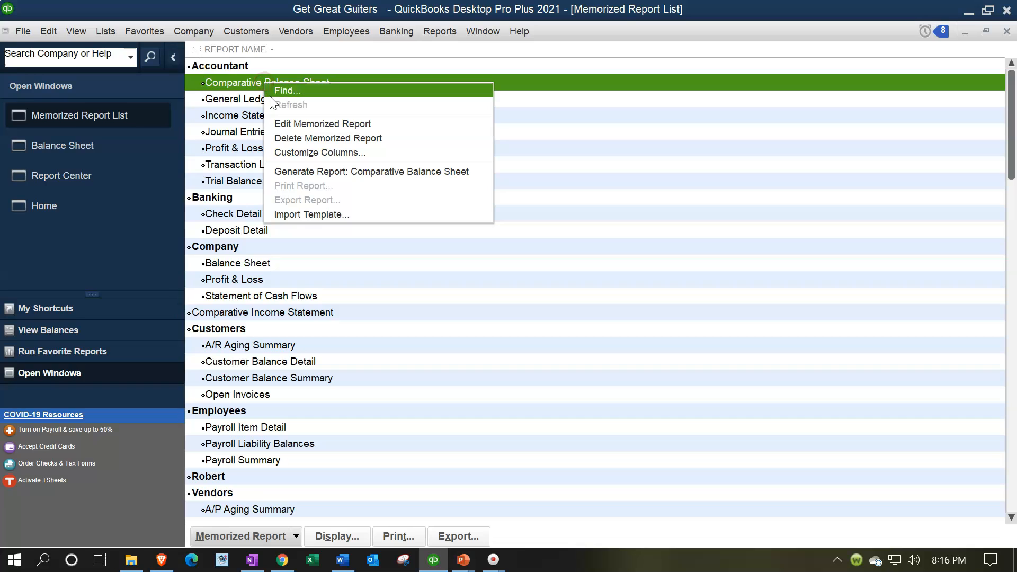
left_click(292, 139)
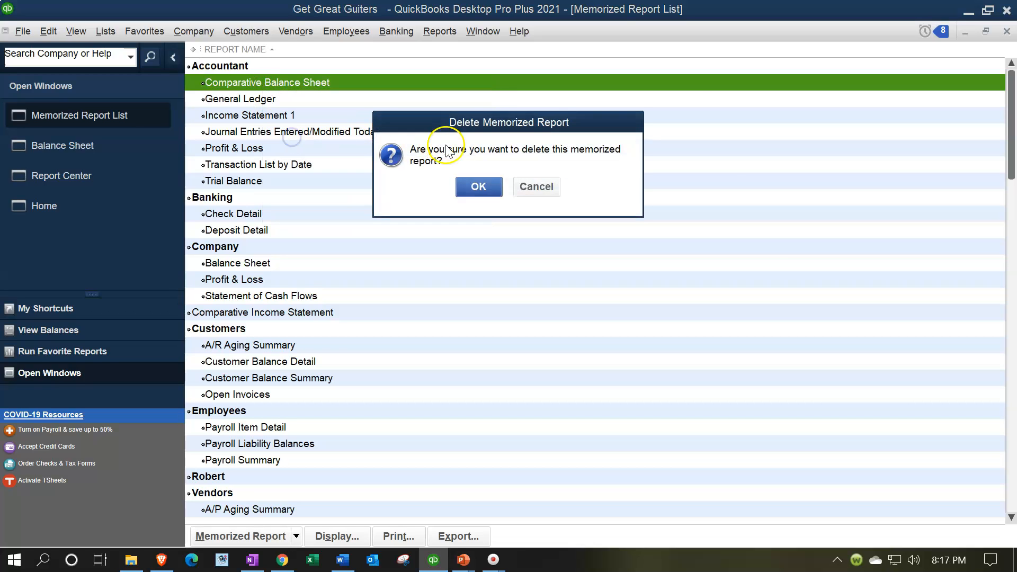
left_click(470, 195)
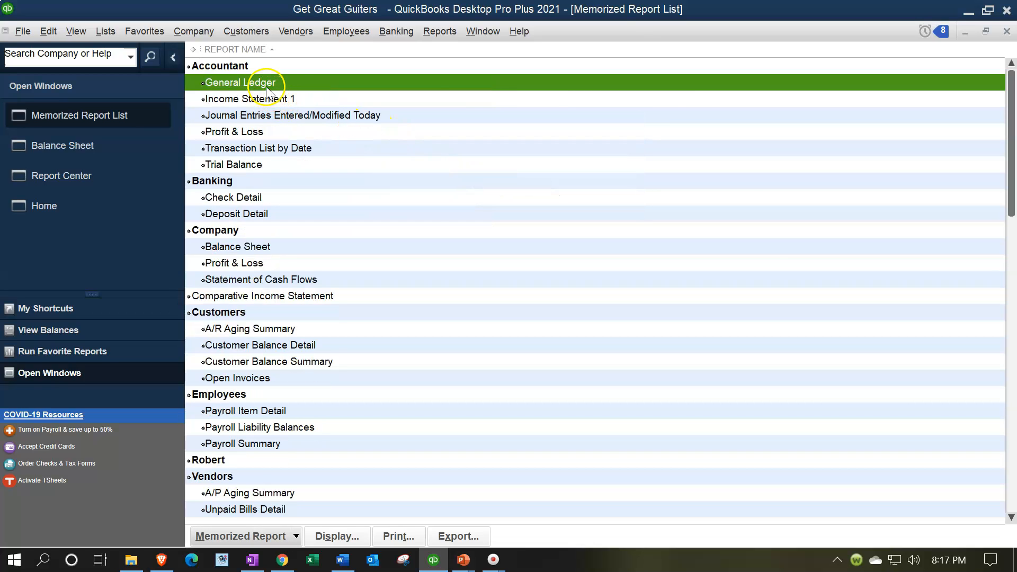
right_click(264, 84)
left_click(286, 139)
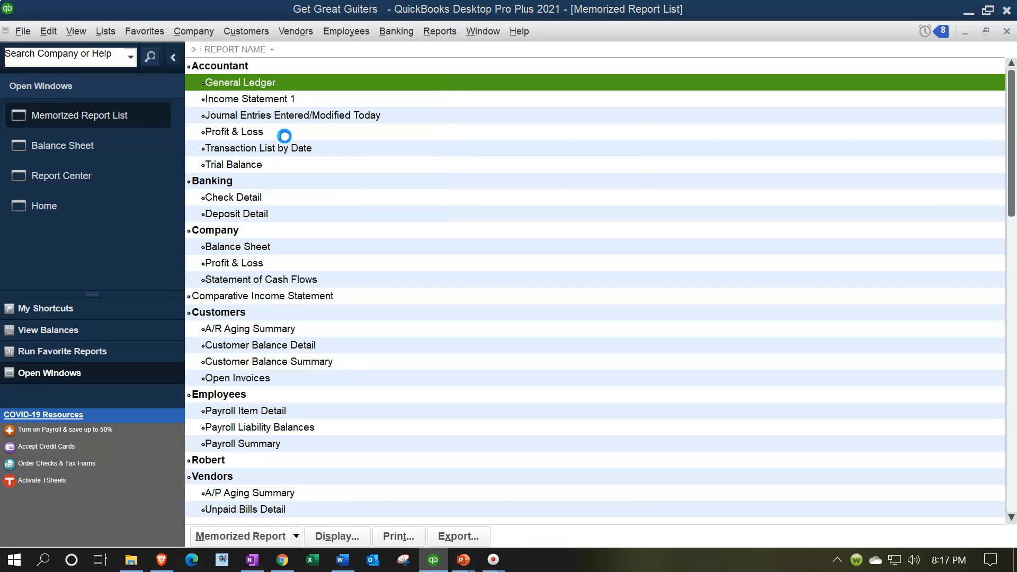
left_click(475, 187)
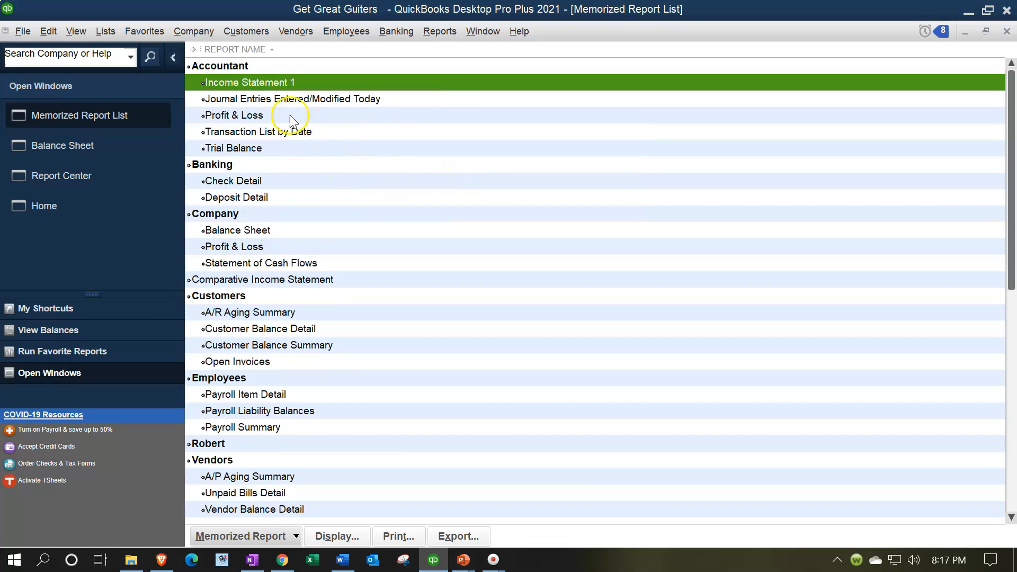
Delete the Income Statement 1 and Journal Entries Entered/Modified Today memorized reports from the Accountant group
right_click(266, 83)
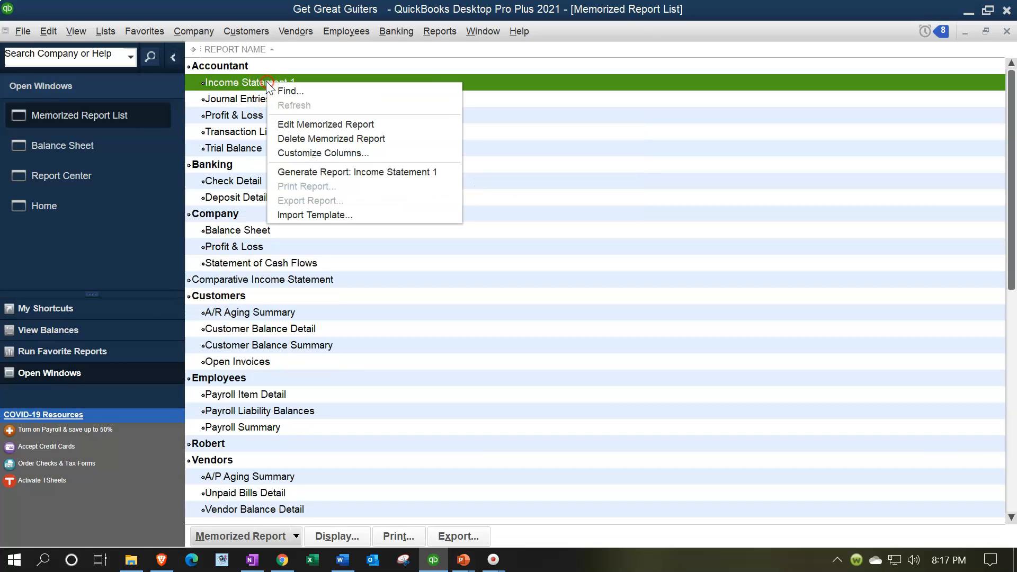
left_click(290, 139)
left_click(477, 186)
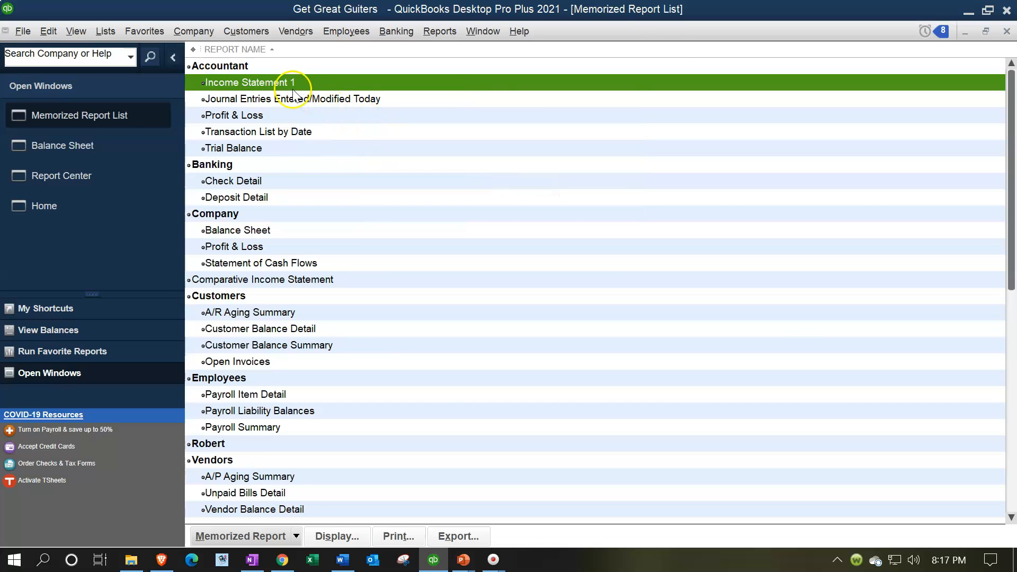
right_click(284, 86)
left_click(317, 142)
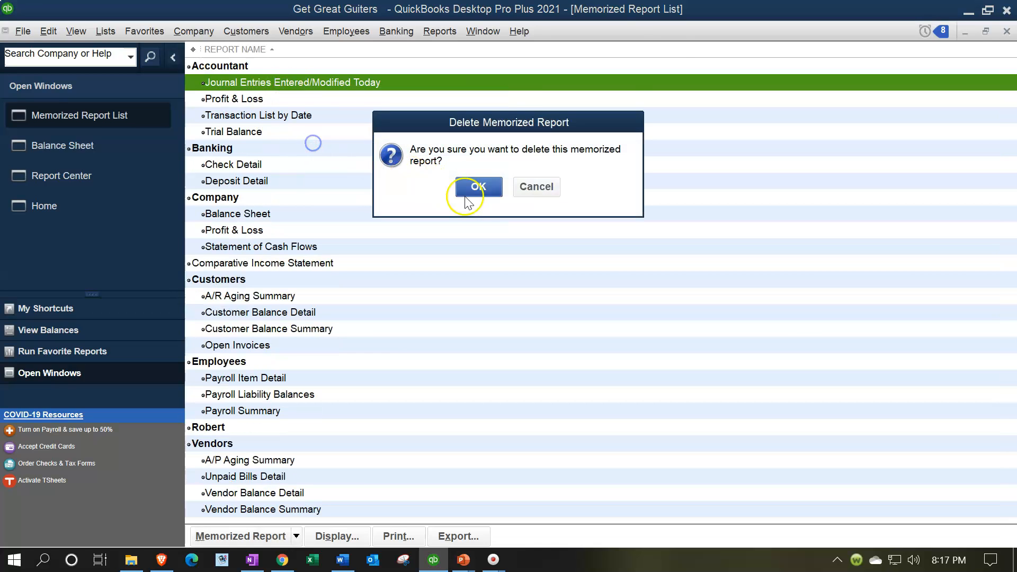
left_click(486, 187)
Delete the Profit & Loss and Transaction List by Date memorized reports from the Accountant group
right_click(257, 83)
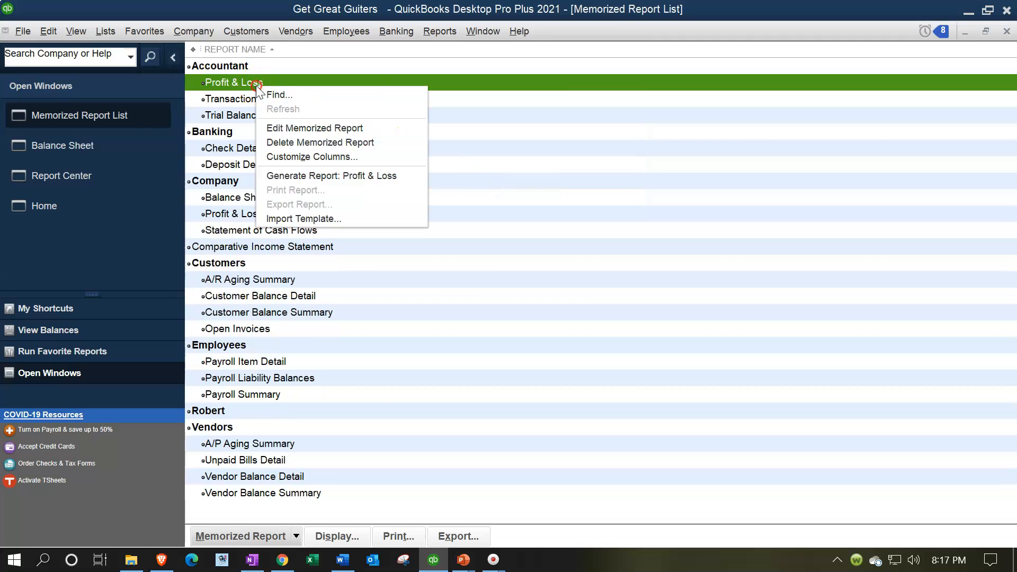
left_click(282, 141)
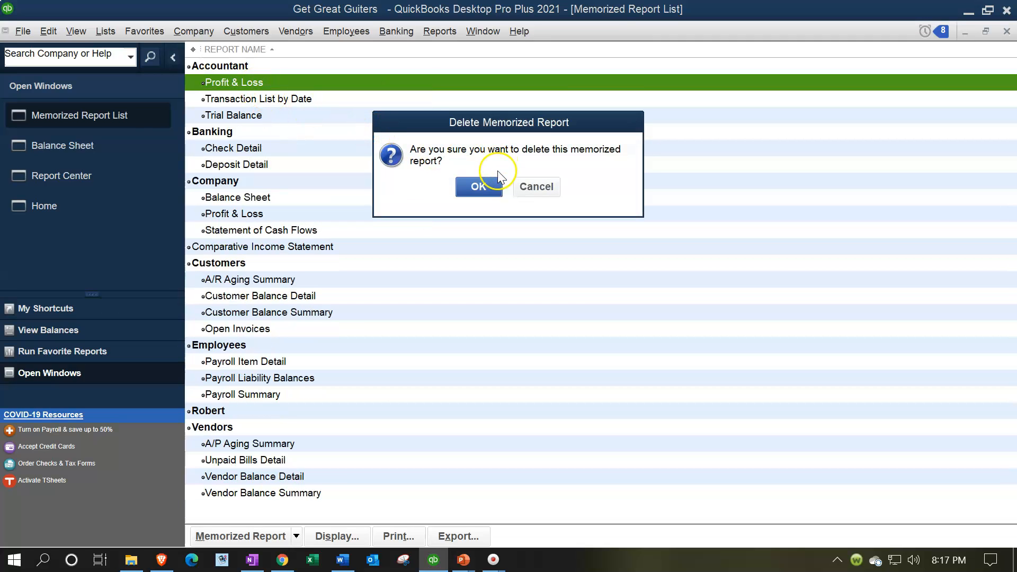
left_click(479, 186)
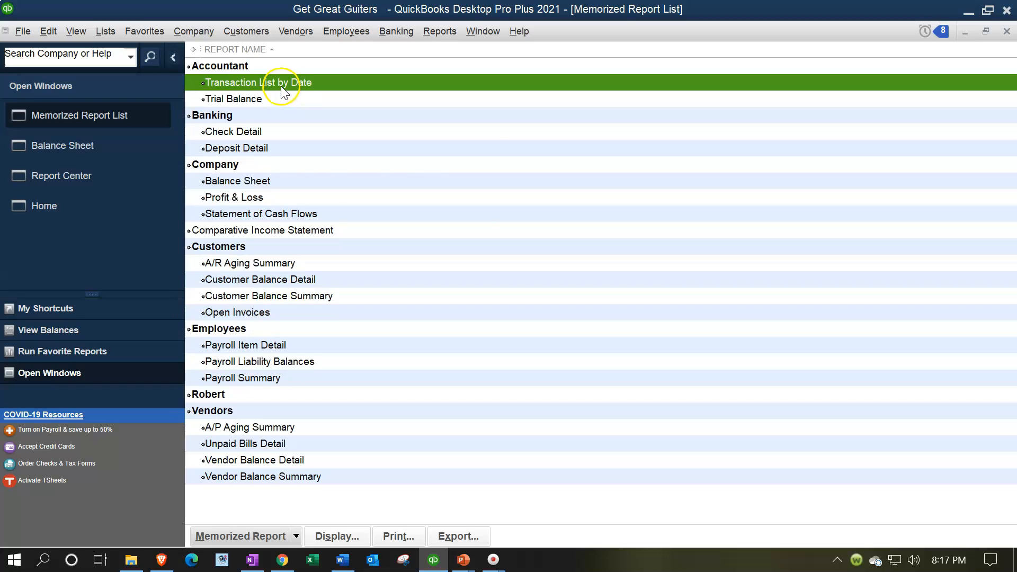
right_click(278, 84)
left_click(302, 141)
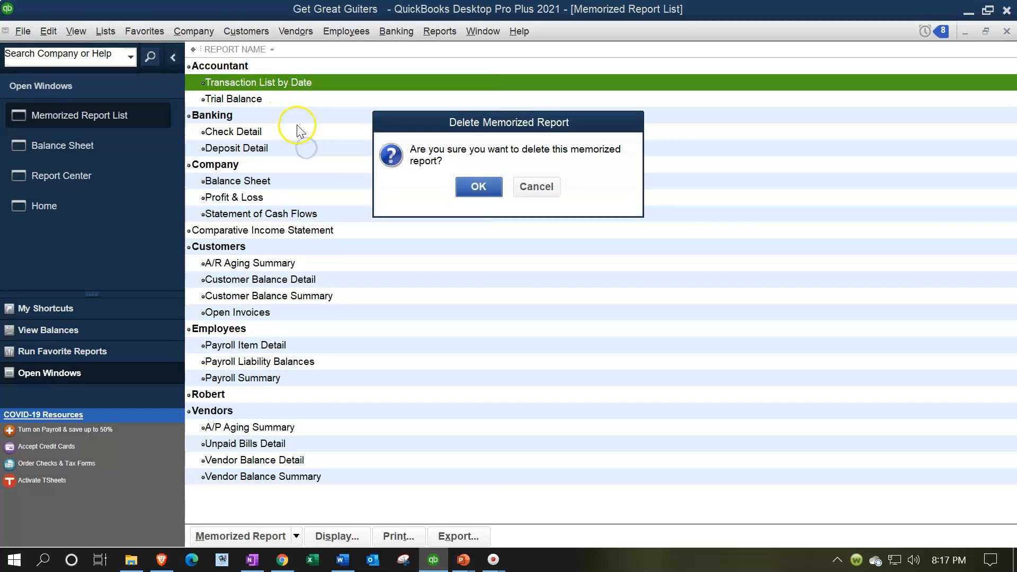
left_click(456, 183)
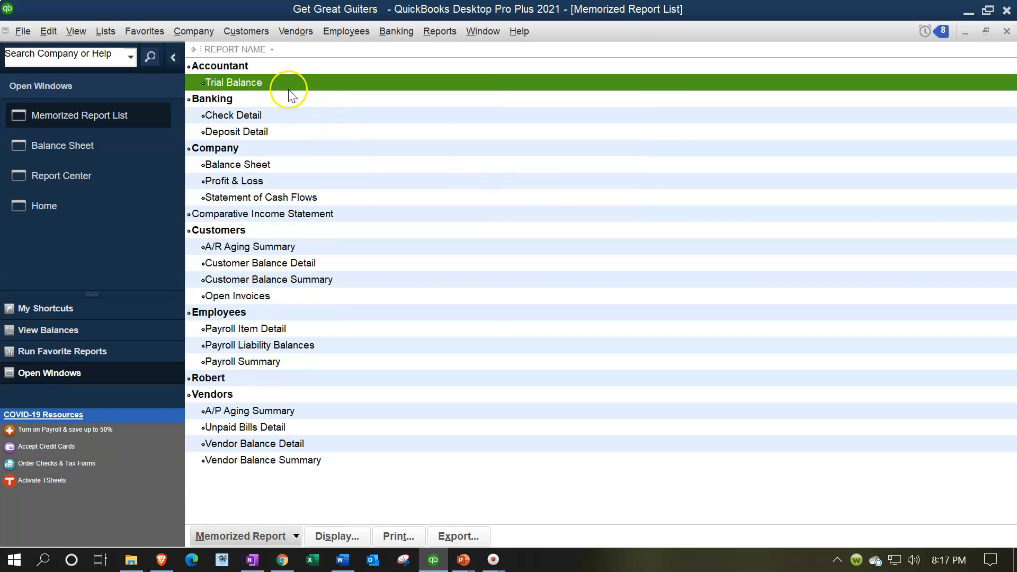
Delete the Trial Balance memorized report and the emptied Accountant group from the memorized report list
right_click(278, 84)
left_click(313, 139)
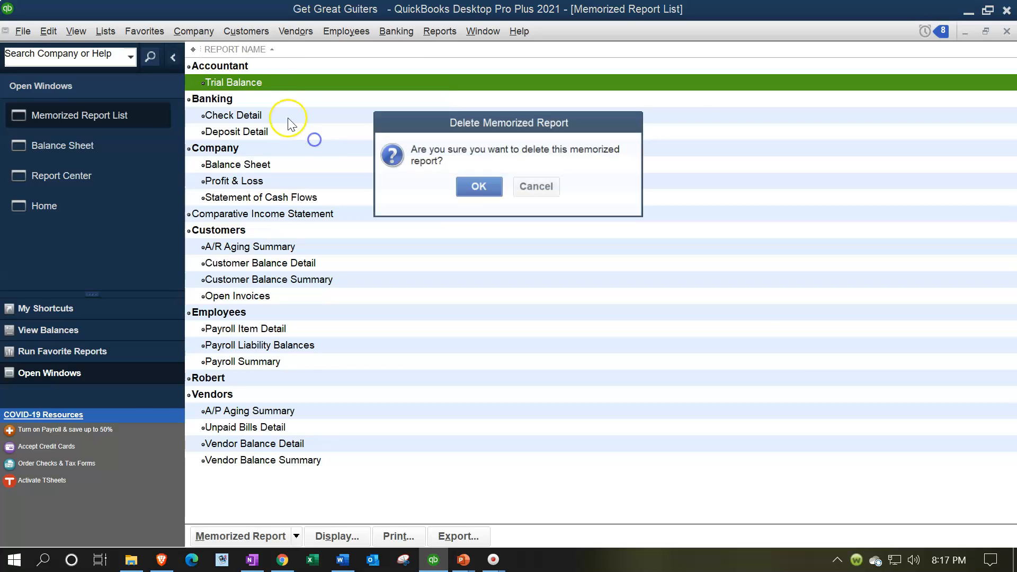
left_click(473, 187)
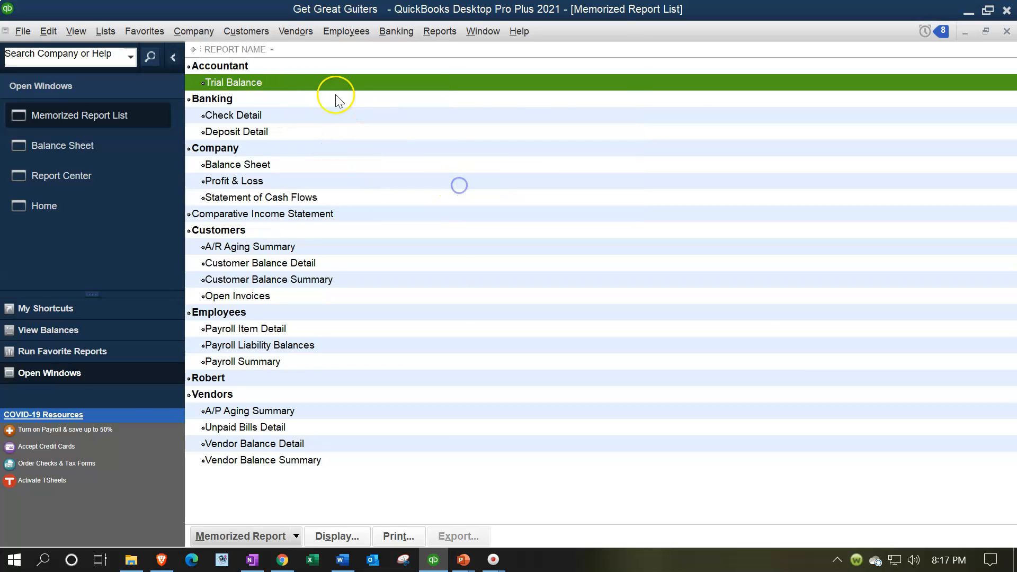
right_click(273, 68)
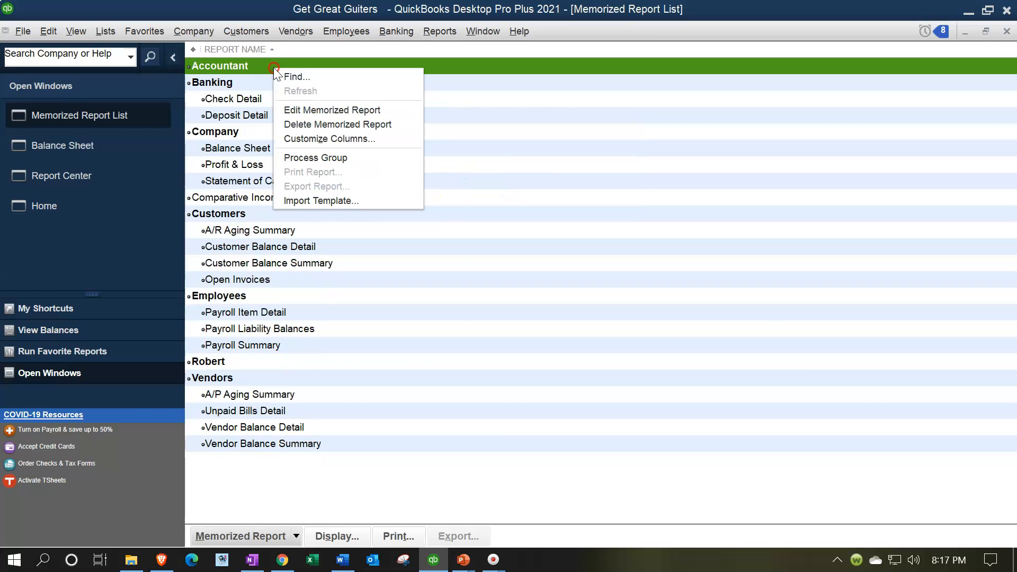
left_click(300, 124)
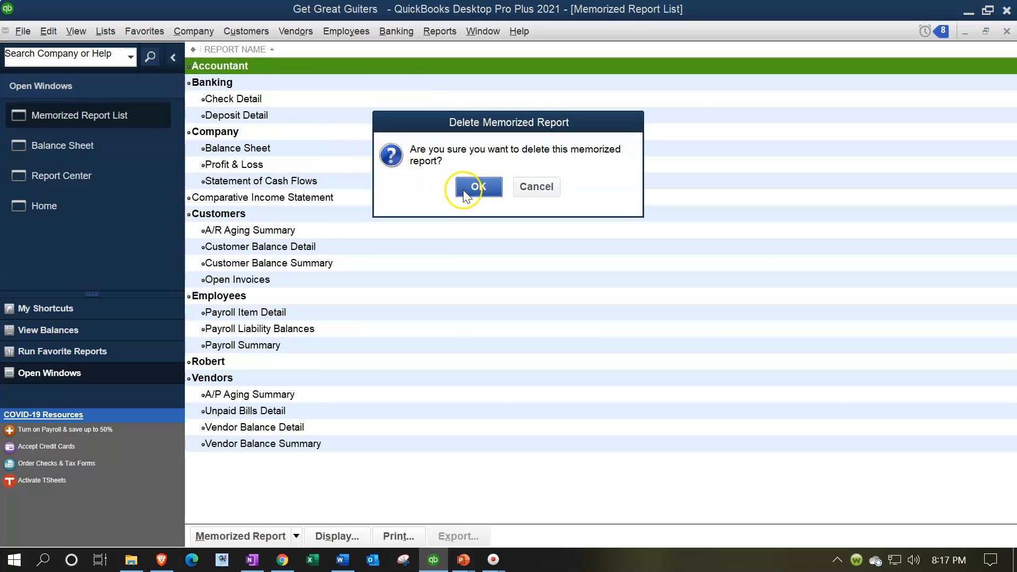
left_click(471, 189)
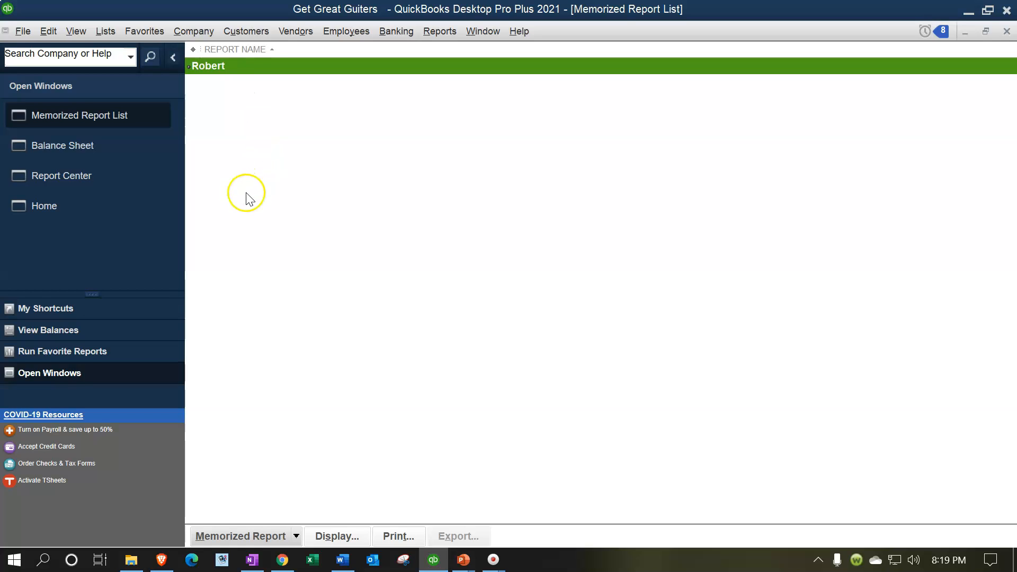
Create a new memorized report group named Client Year End Reports
left_click(300, 535)
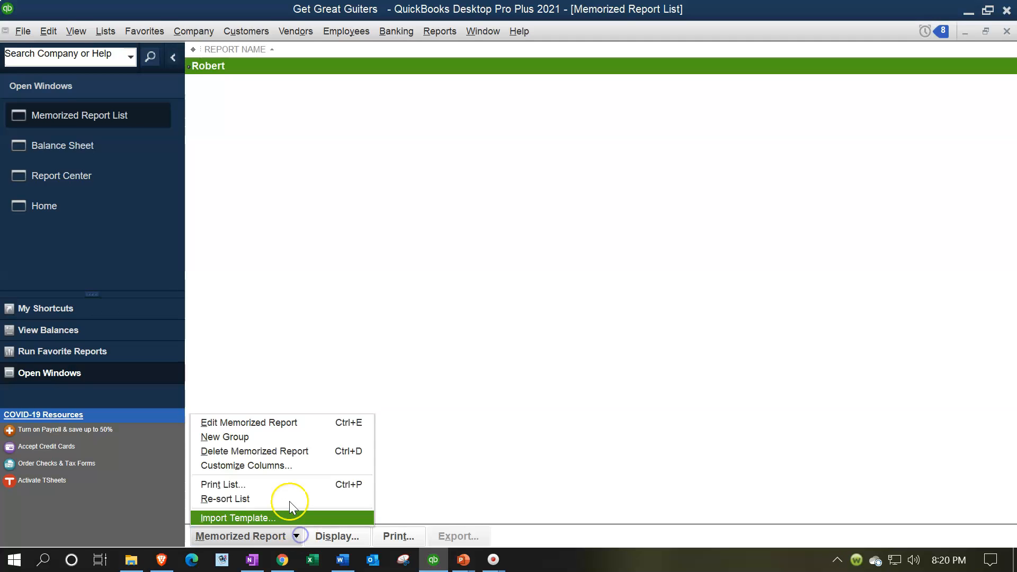
left_click(272, 439)
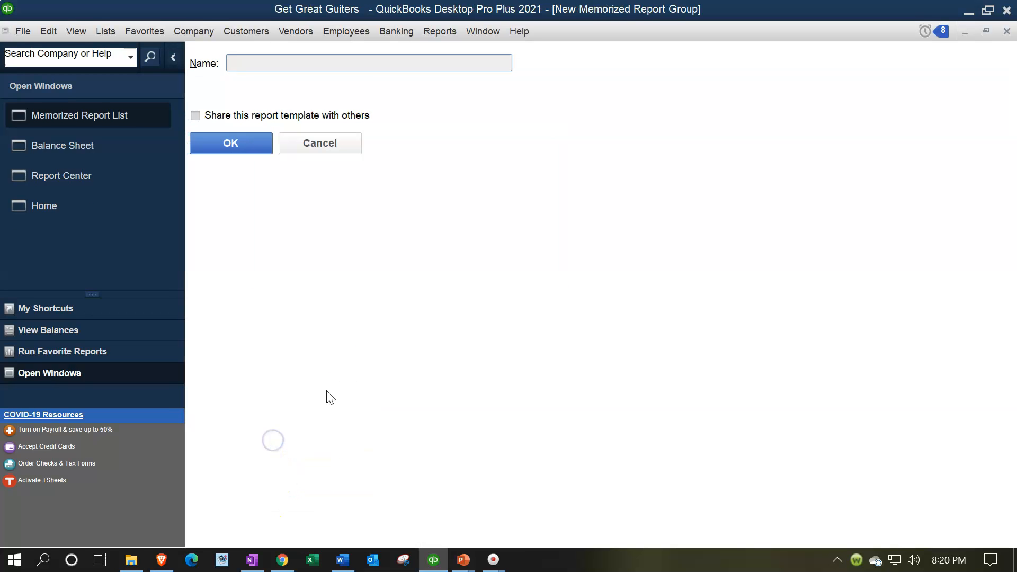
type("Claran")
key("BackSpace")
key("BackSpace")
key("BackSpace")
key("BackSpace")
type("e")
key("BackSpace")
type("ien Yea")
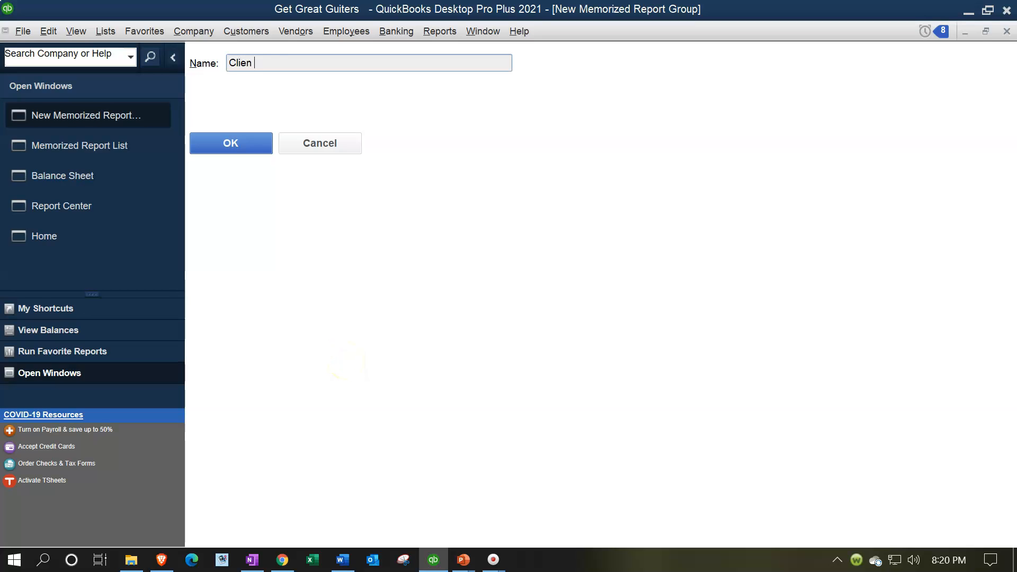
key("BackSpace")
key("BackSpace")
key("BackSpace")
key("BackSpace")
type("t Year End Reports")
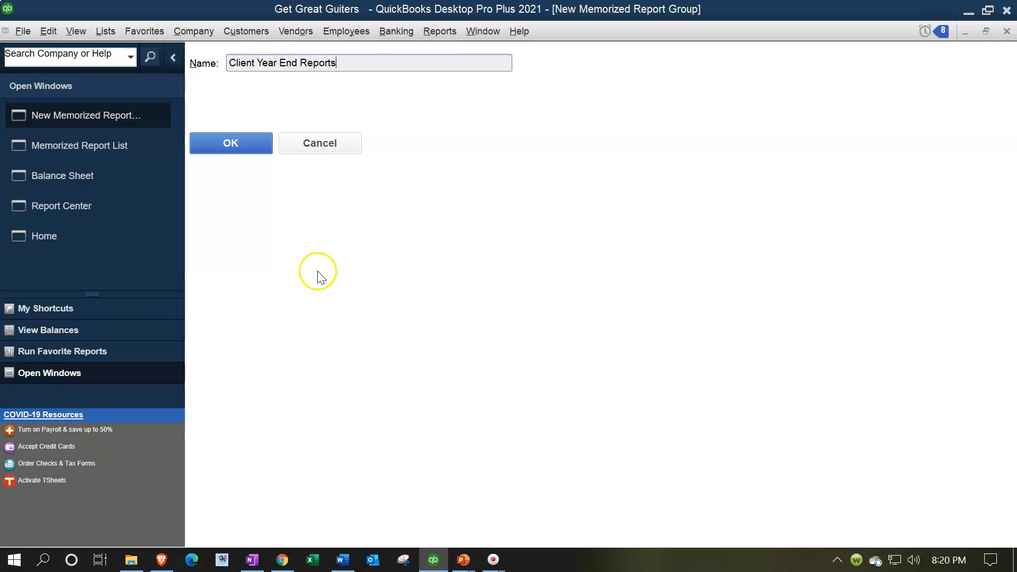
left_click(245, 142)
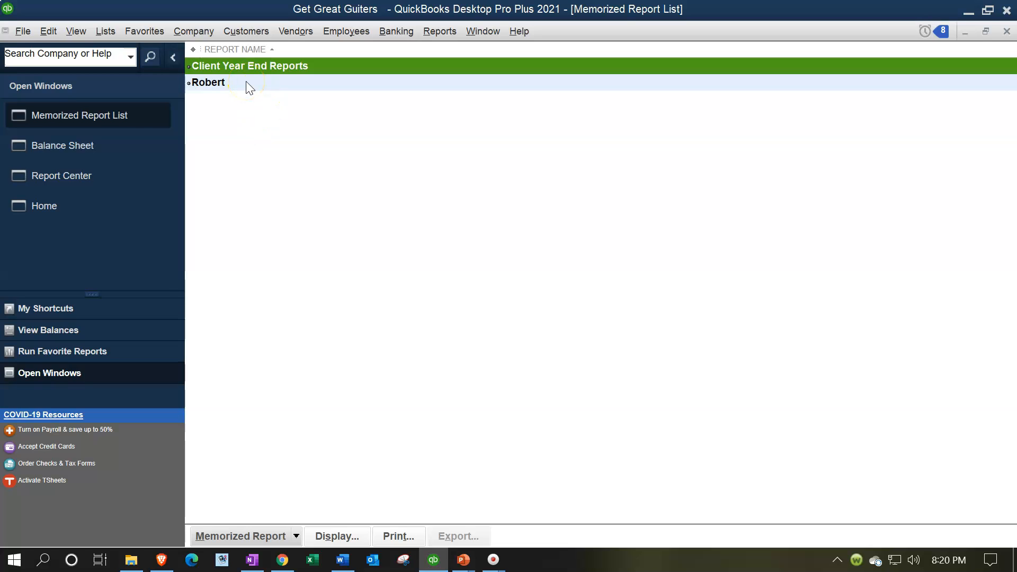
Add a memorized report group named Client Month End Reports to the list
left_click(297, 535)
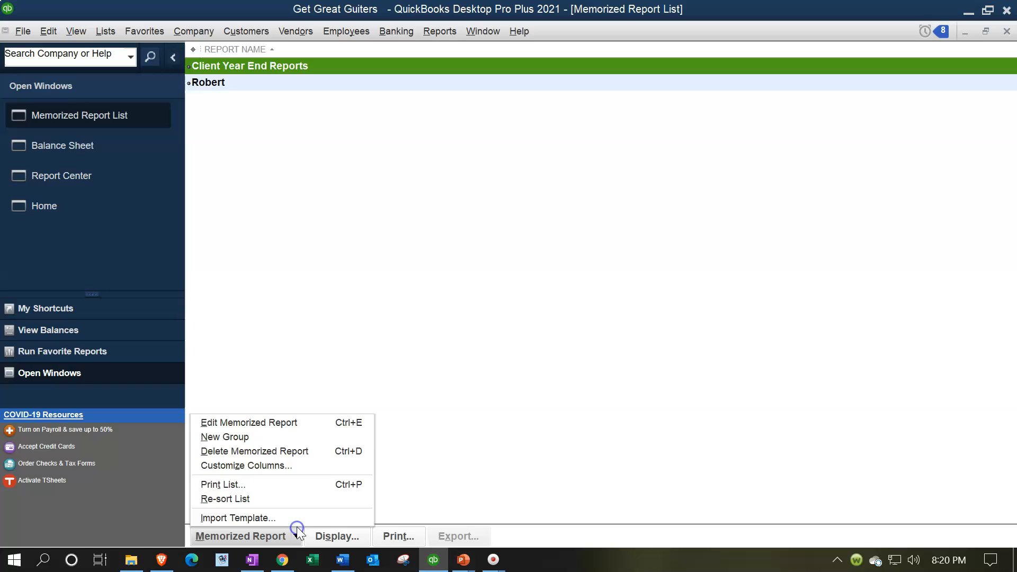
left_click(278, 437)
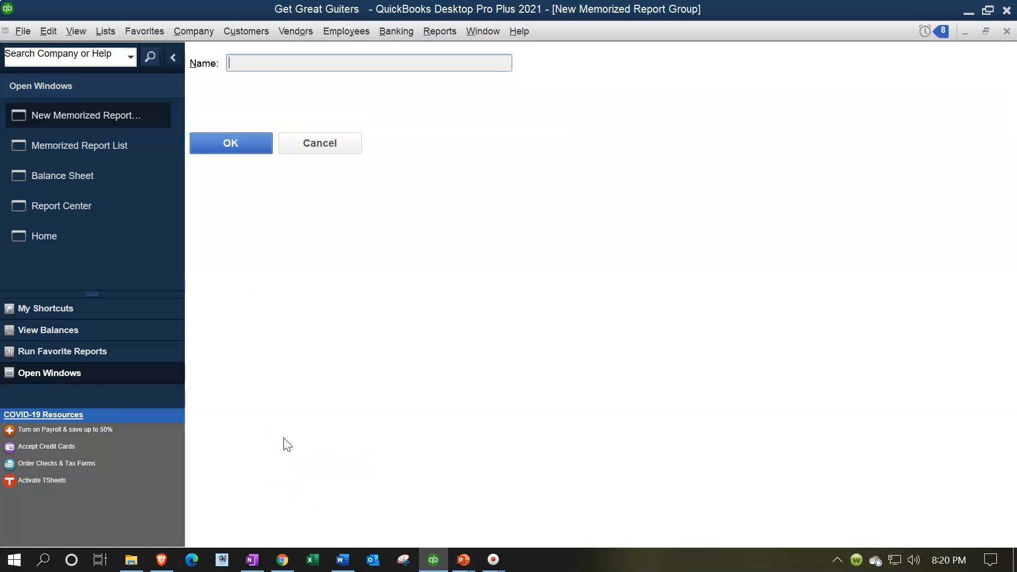
type("Client Month En")
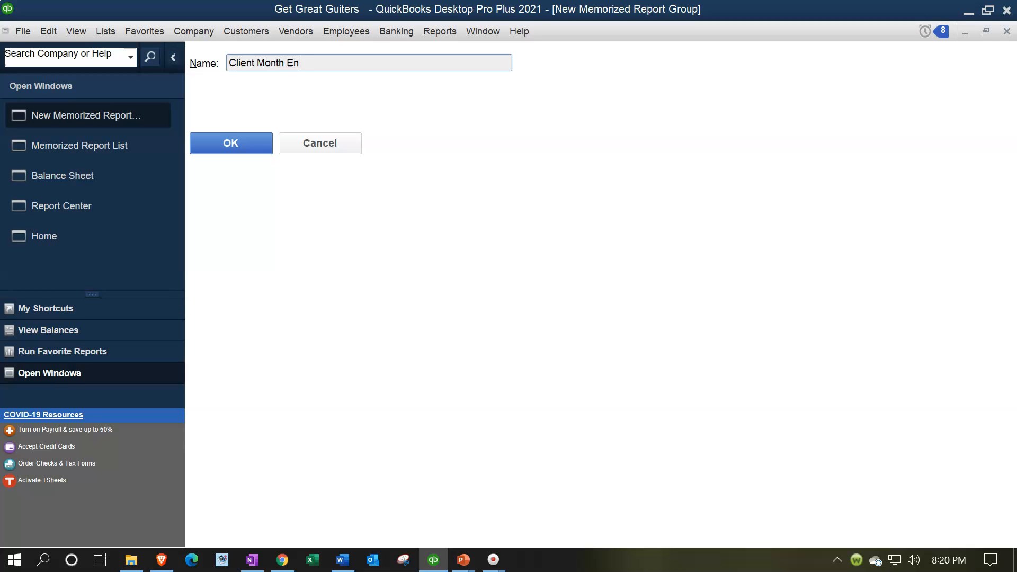
type("d Reports")
left_click(249, 148)
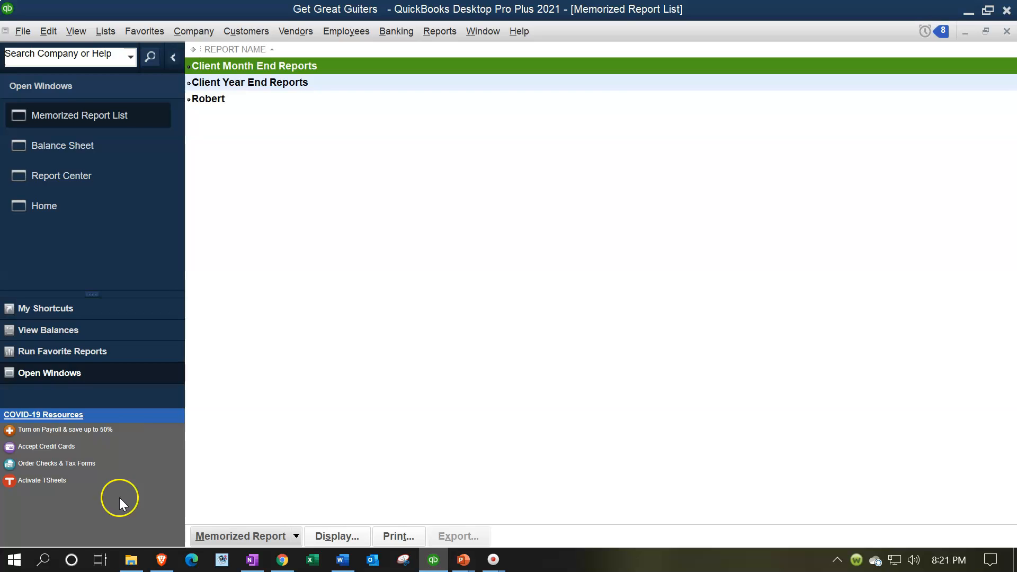
Add a memorized report group named Internal Reports to the list
left_click(294, 535)
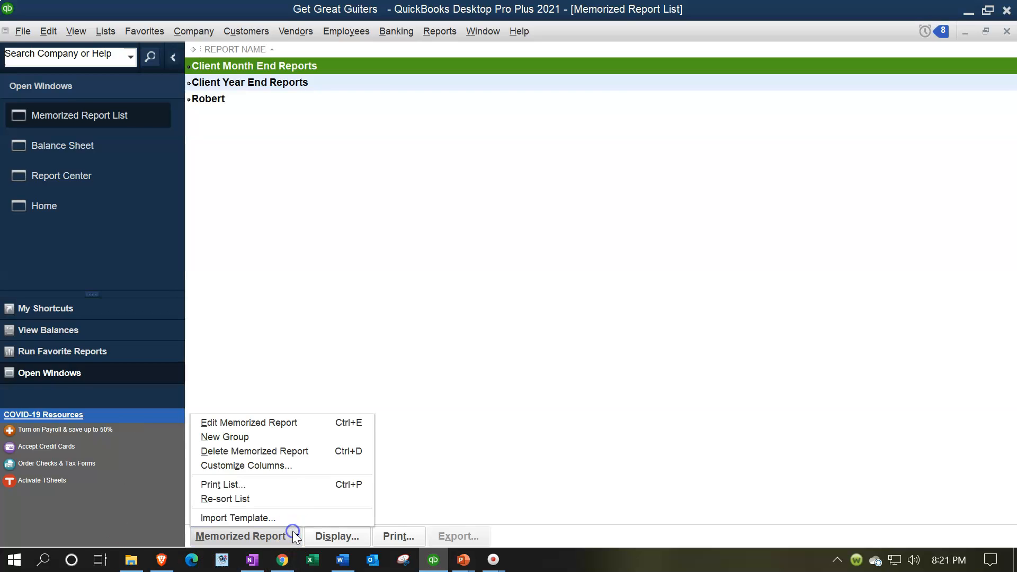
left_click(301, 440)
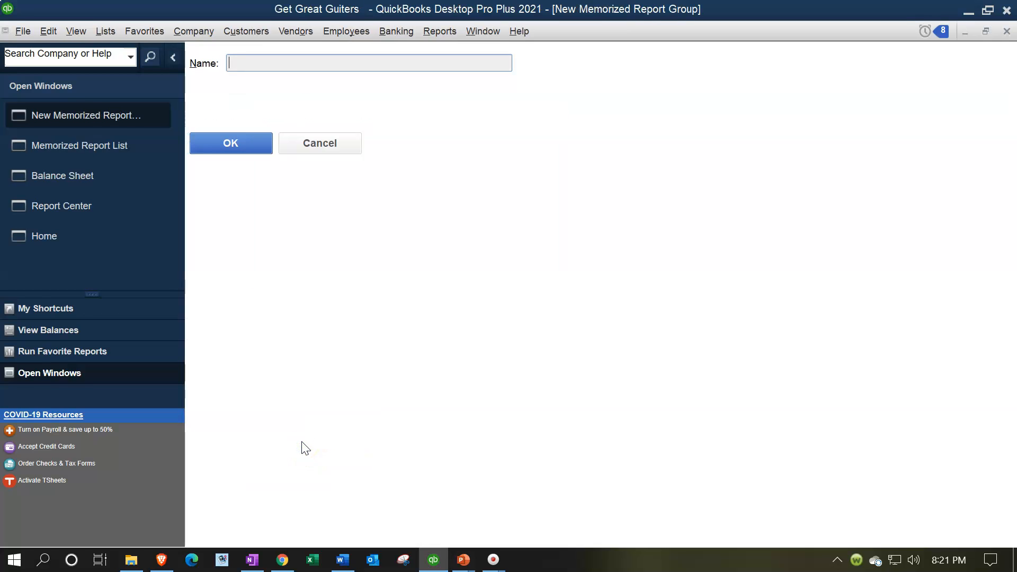
type("Internal Reports")
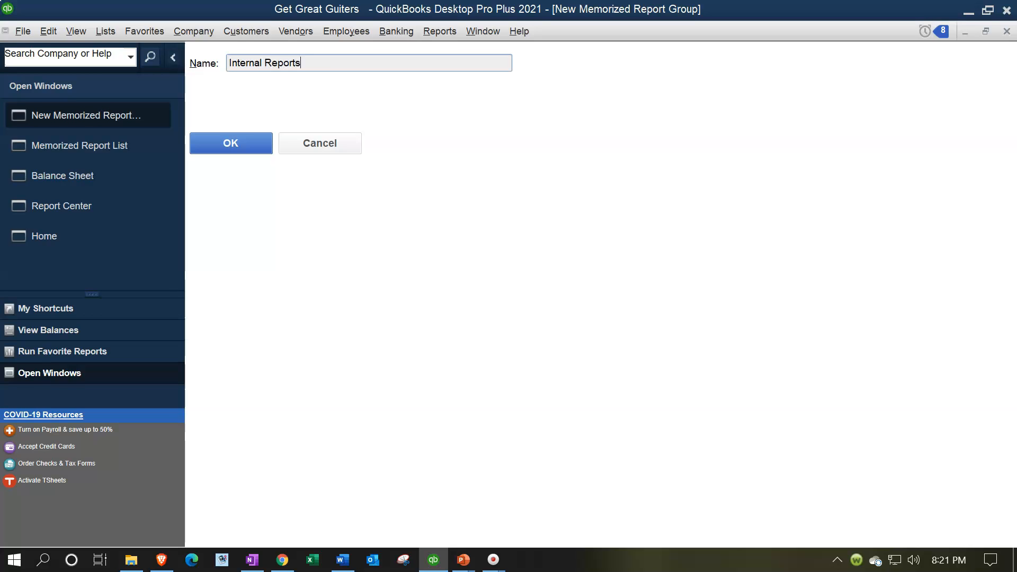
left_click(246, 141)
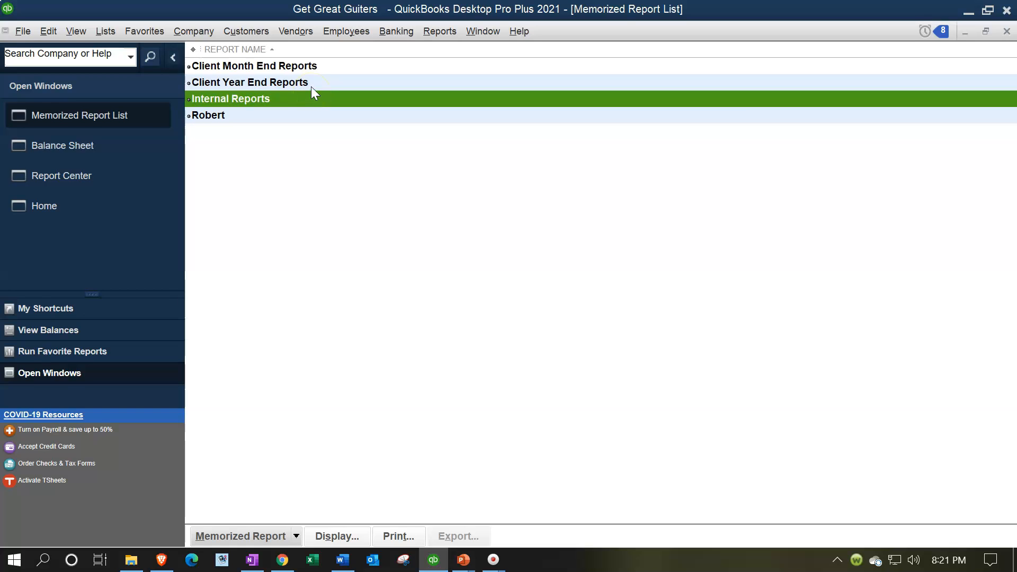
Add a memorized report group named Payroll Reports to the list
left_click(291, 540)
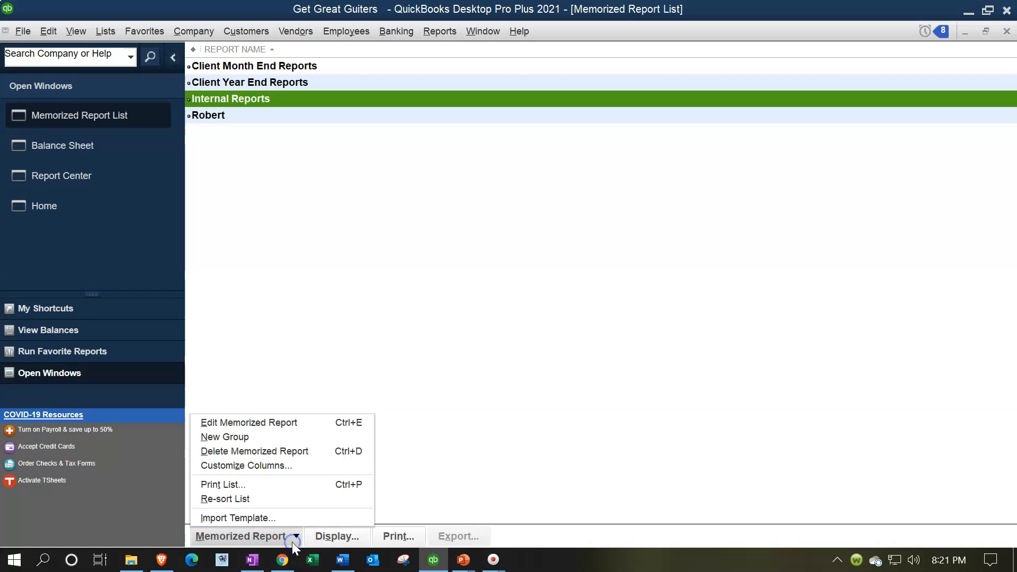
left_click(290, 437)
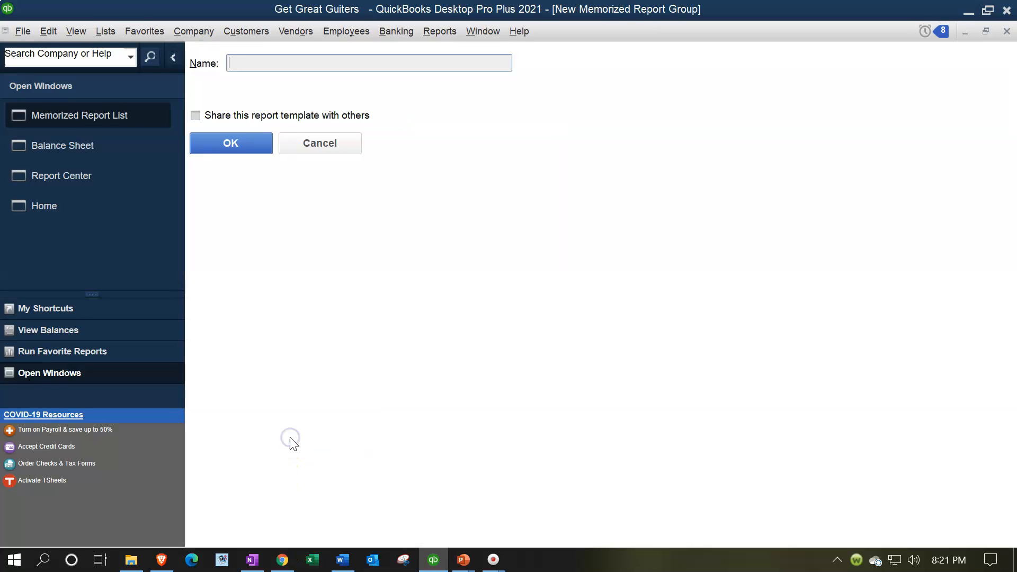
type("Payr")
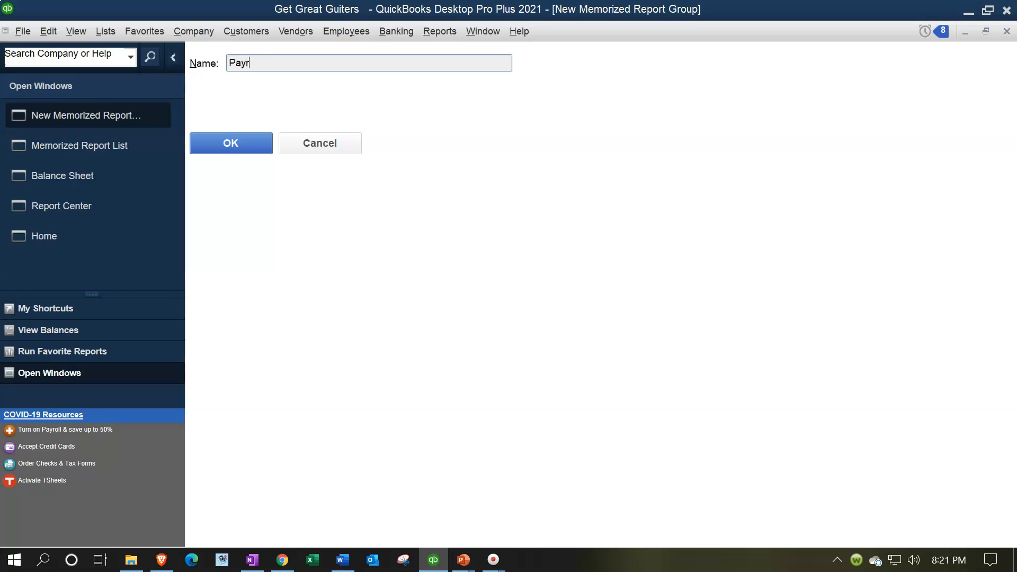
type("oll Reports")
left_click(249, 158)
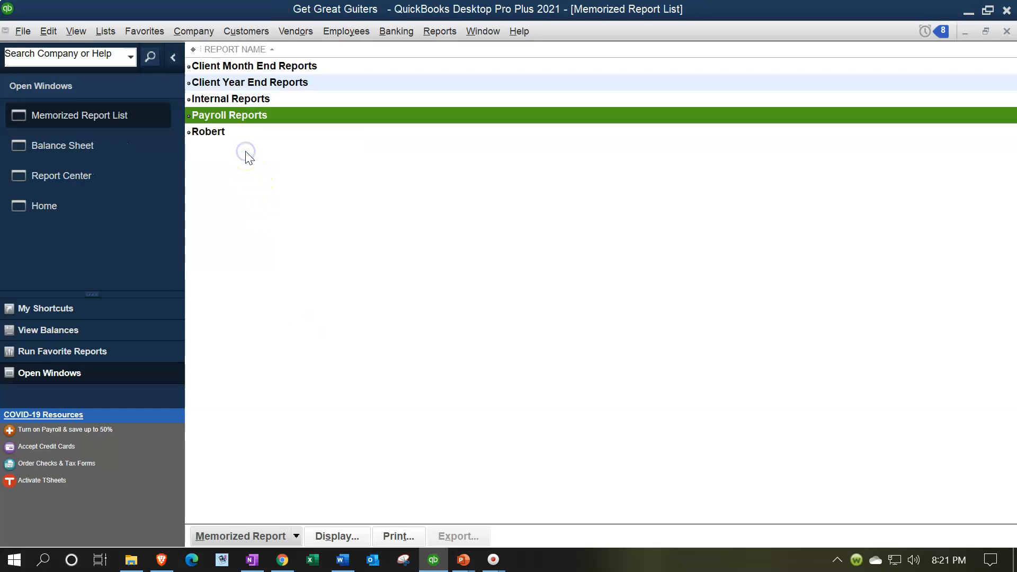
left_click(237, 159)
Check that the new groups are offered when memorizing the balance sheet, close without saving it, and return to the memorized report list
left_click(108, 143)
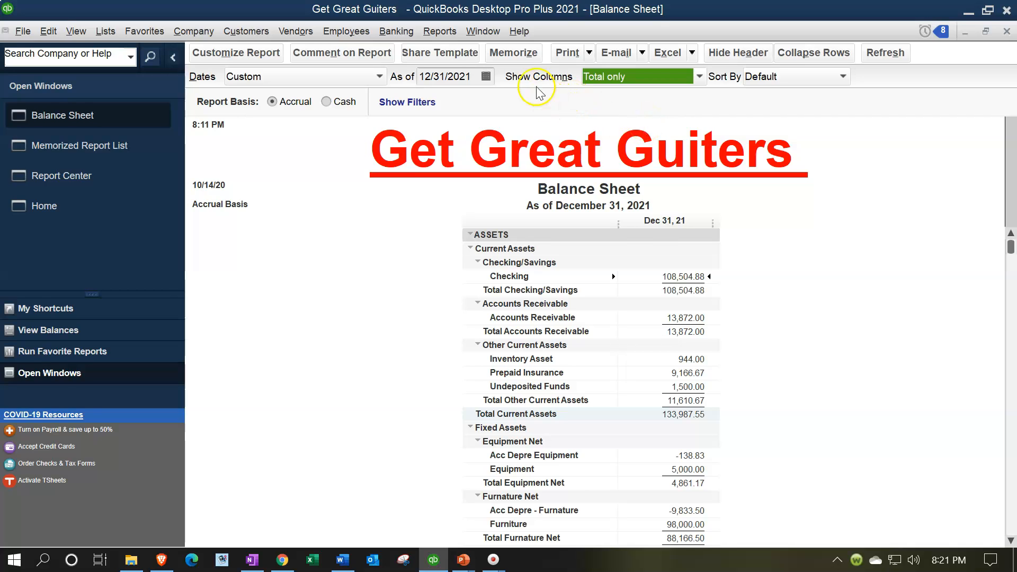
left_click(513, 53)
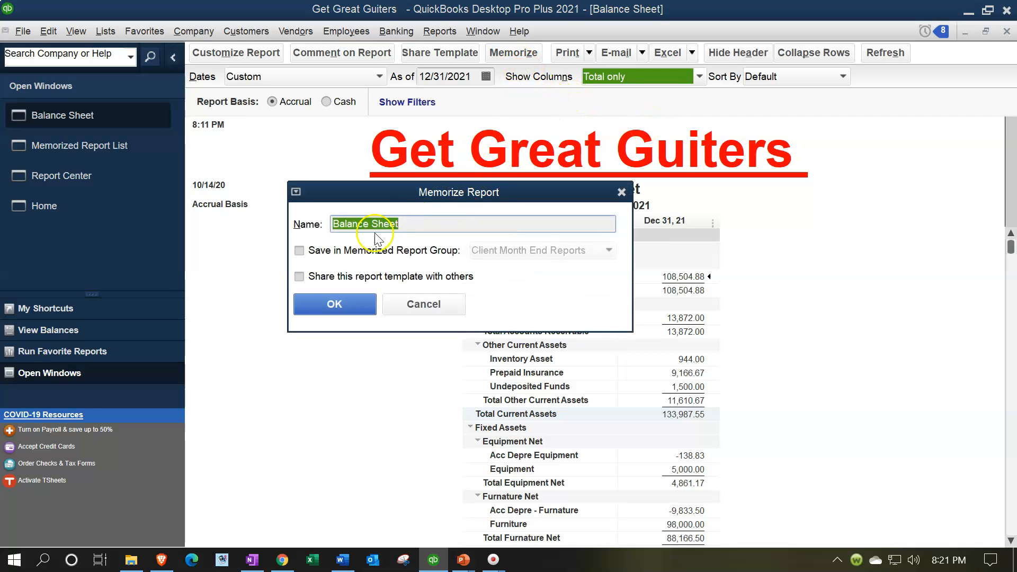
left_click(306, 252)
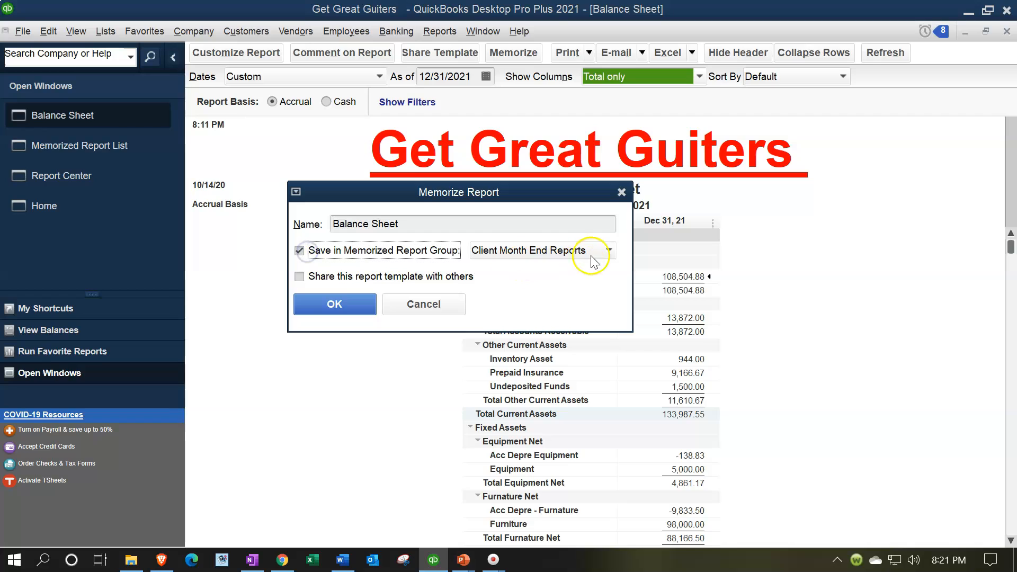
left_click(607, 250)
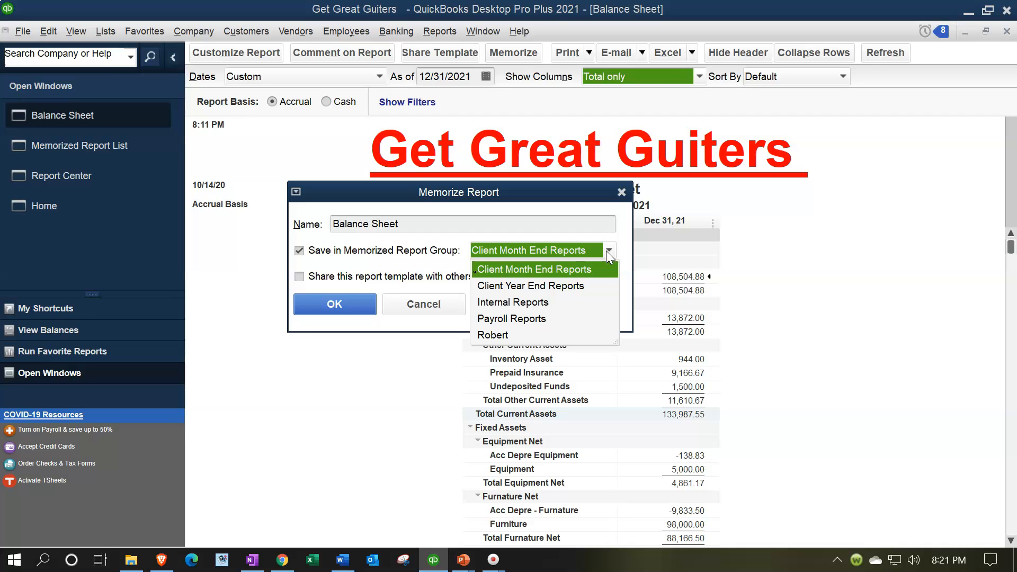
left_click(605, 250)
left_click(621, 191)
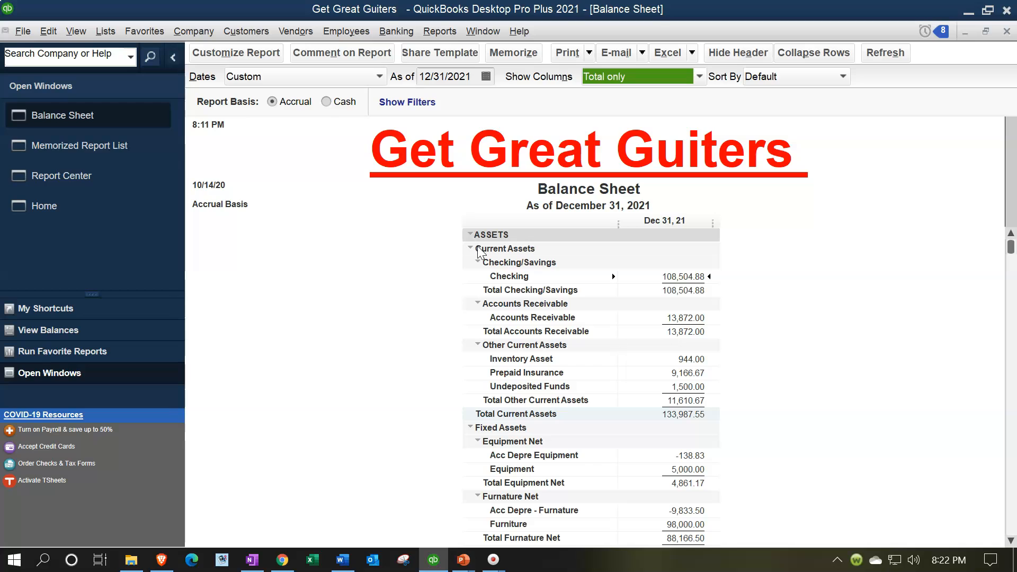
left_click(83, 147)
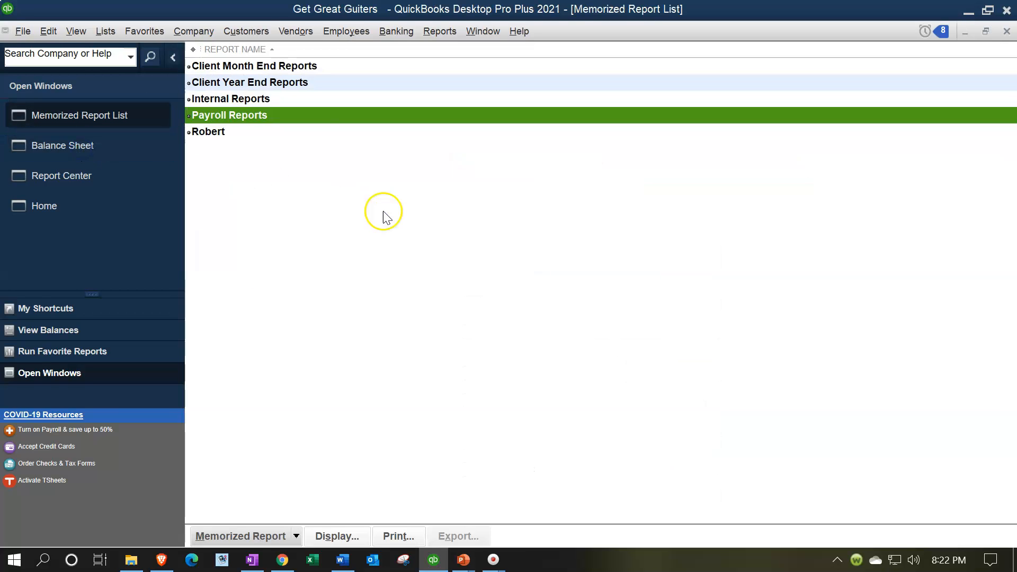